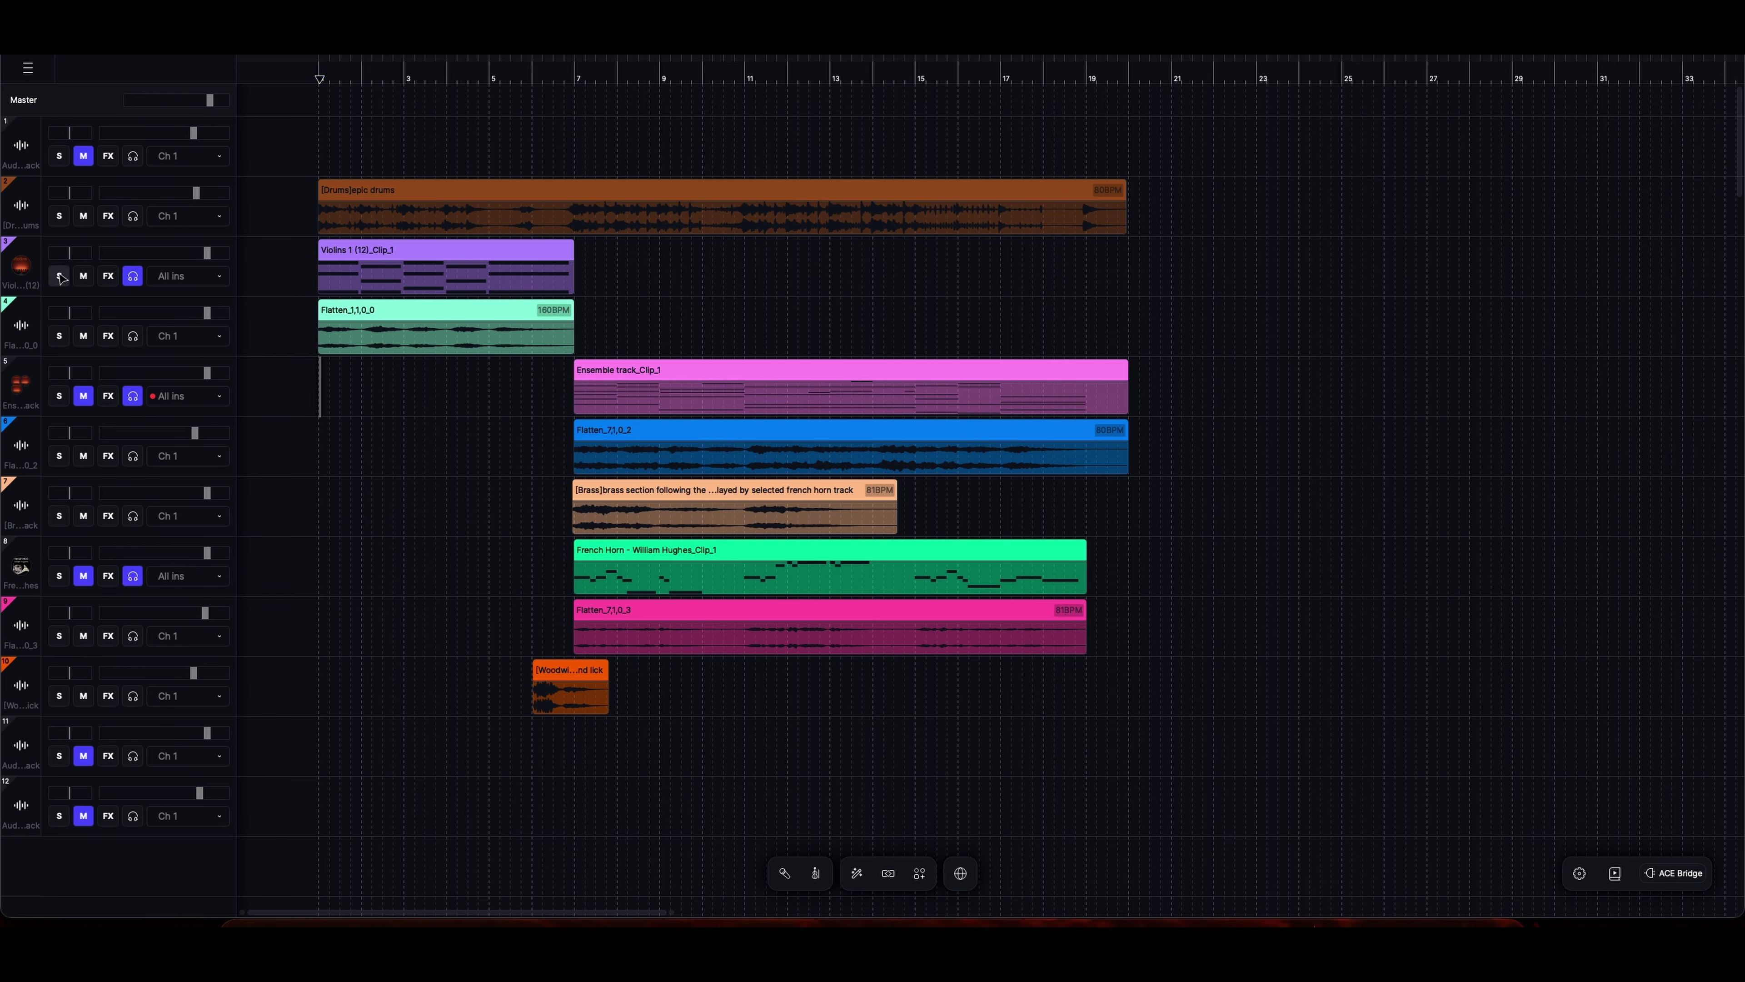
Audition the Ensemble track, the Flatten_7,1,0_2 track and the flattened French horn track one by one in solo from around bar 7
key(space)
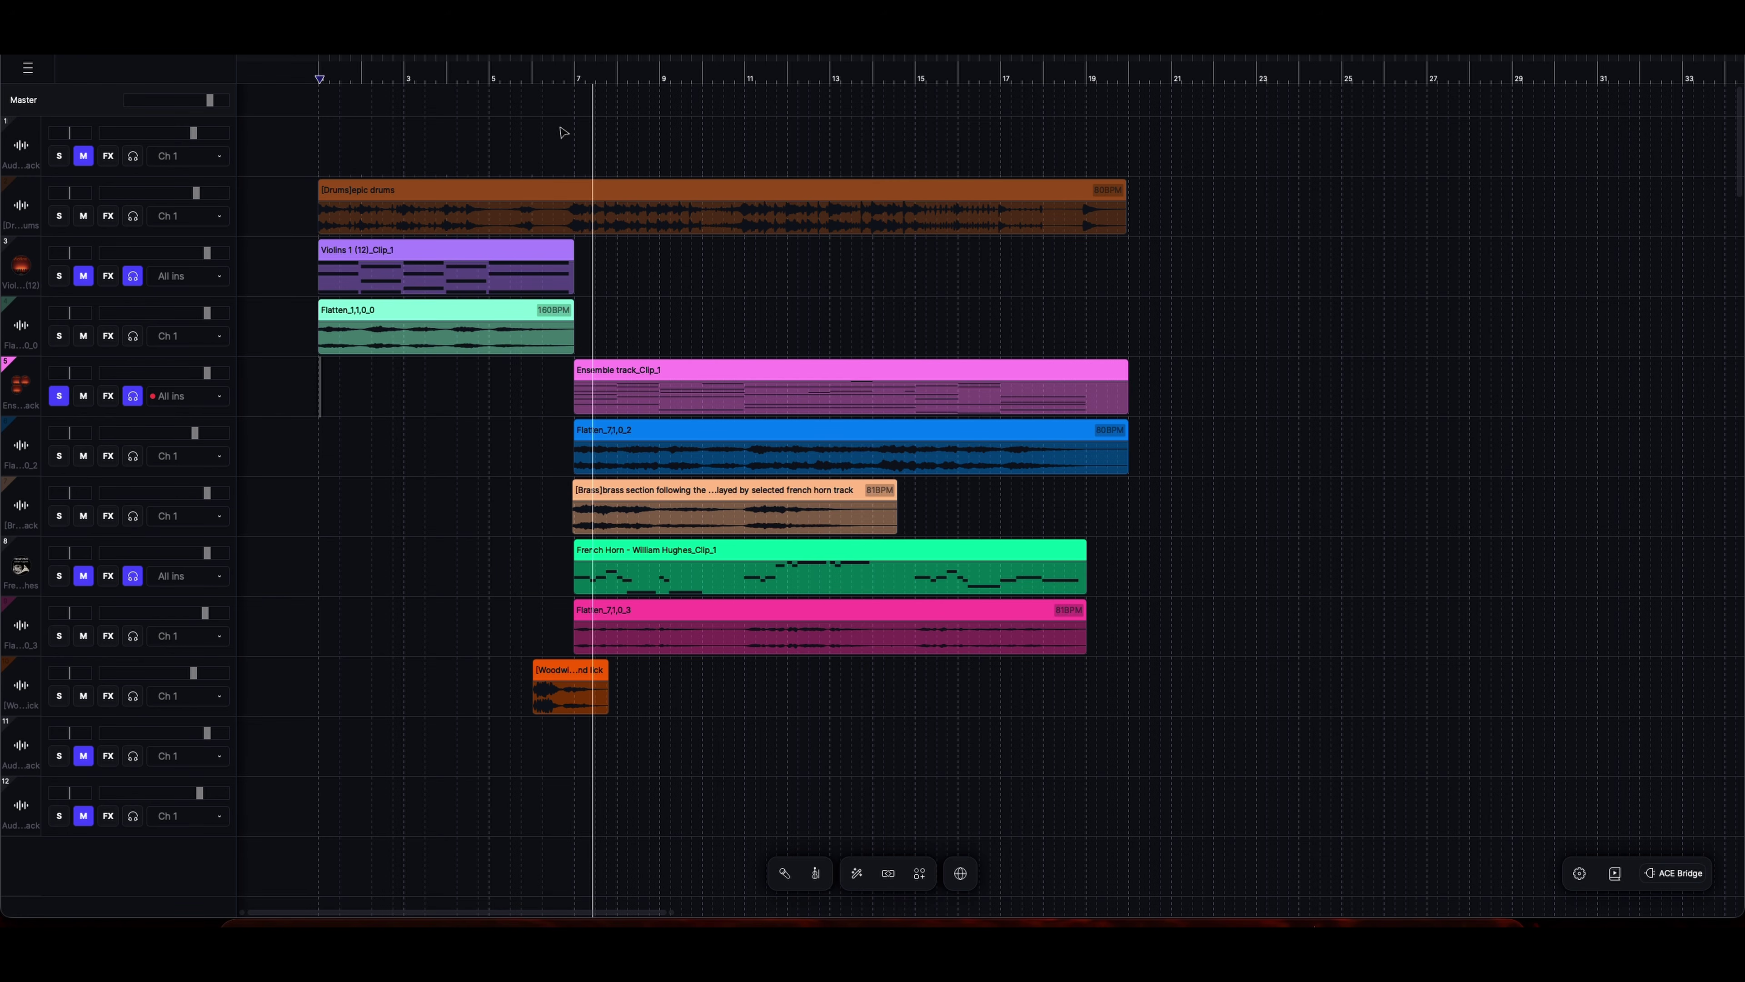
click(565, 79)
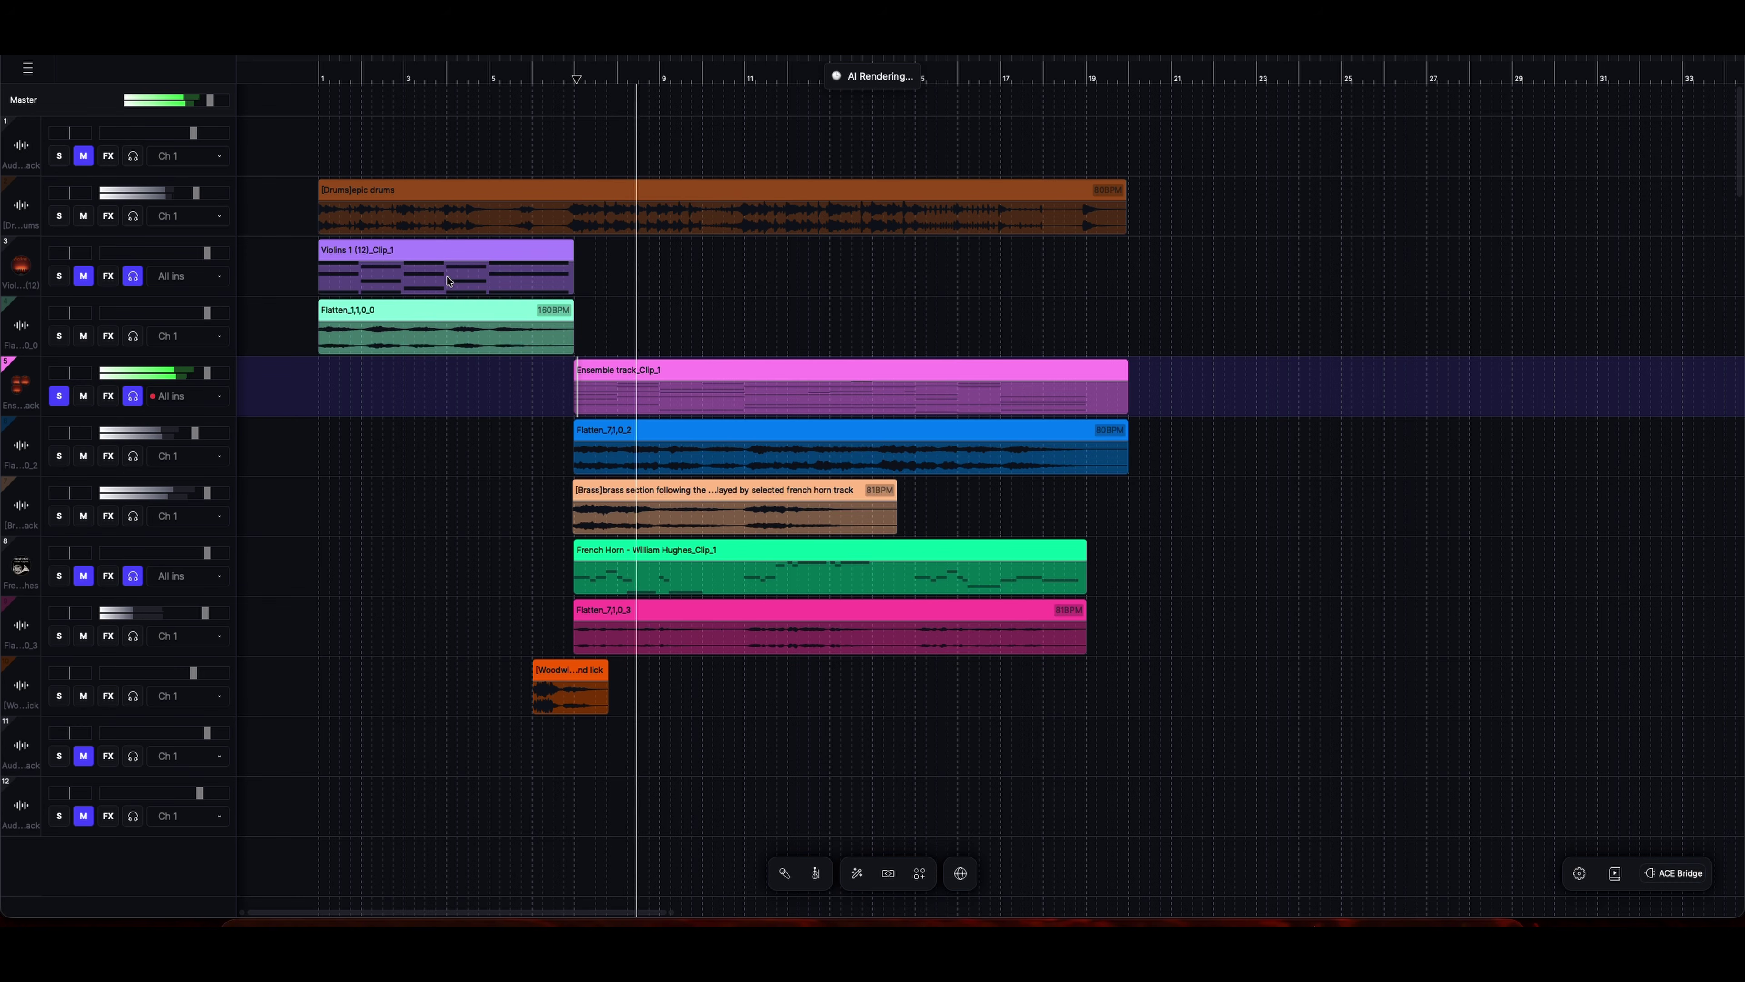
click(59, 456)
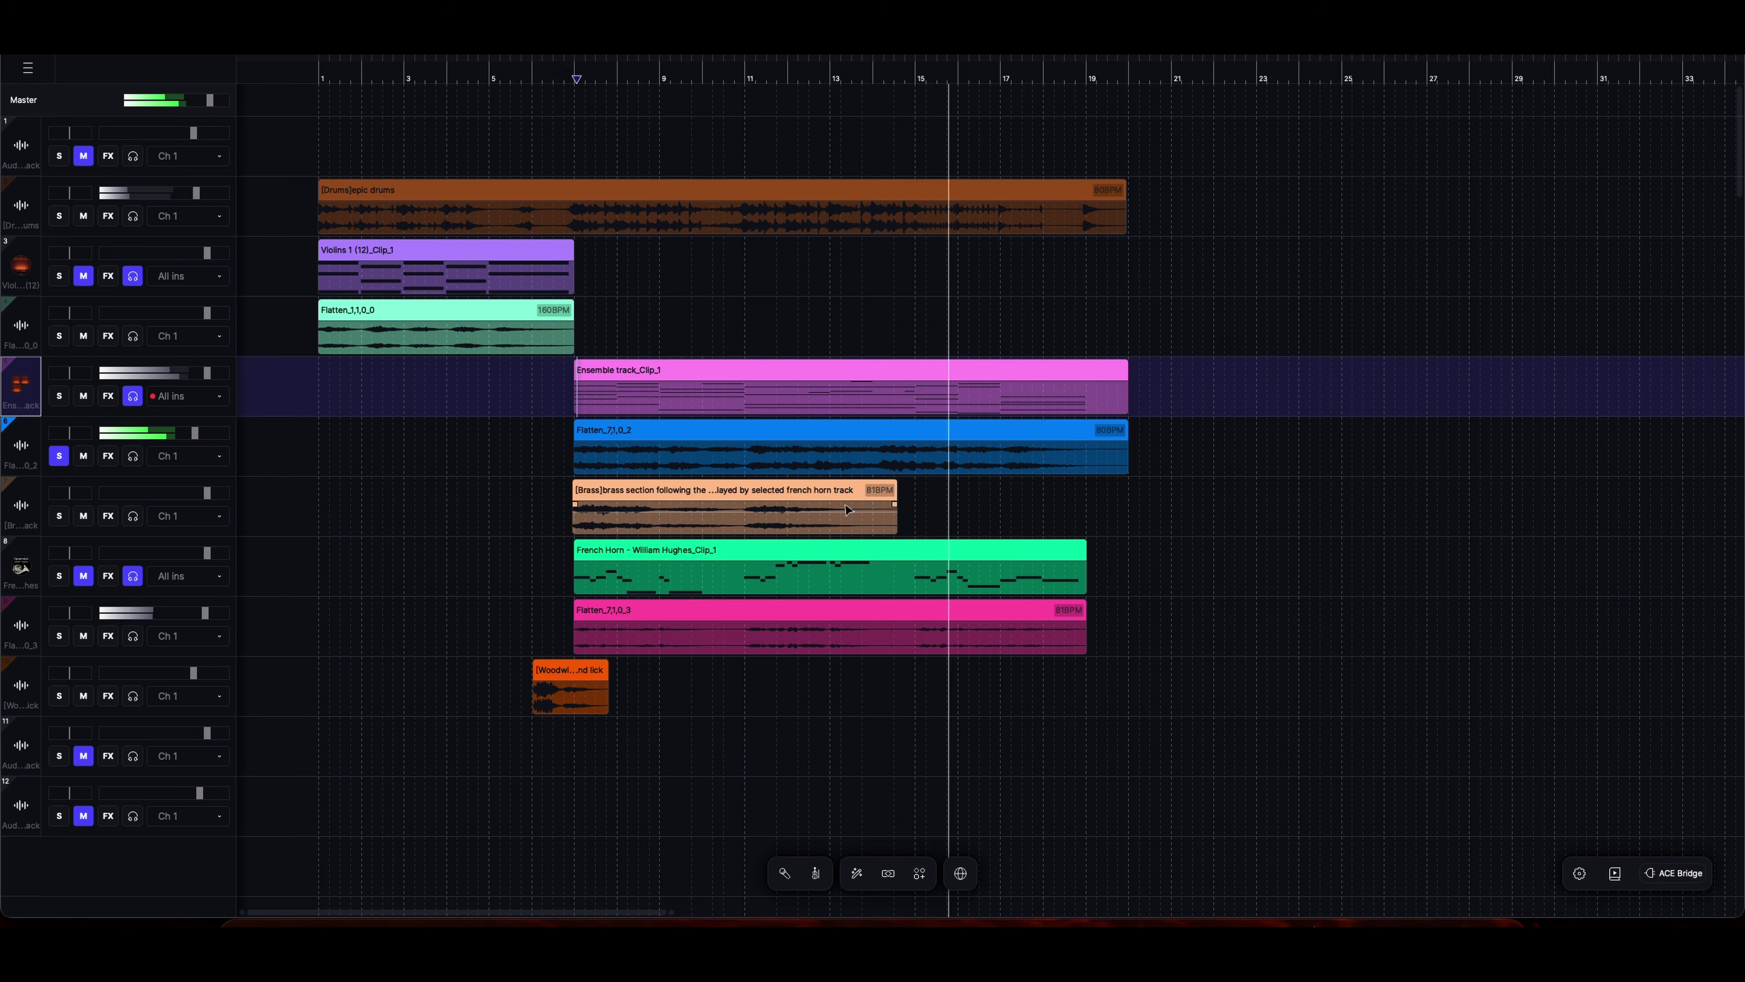
click(570, 90)
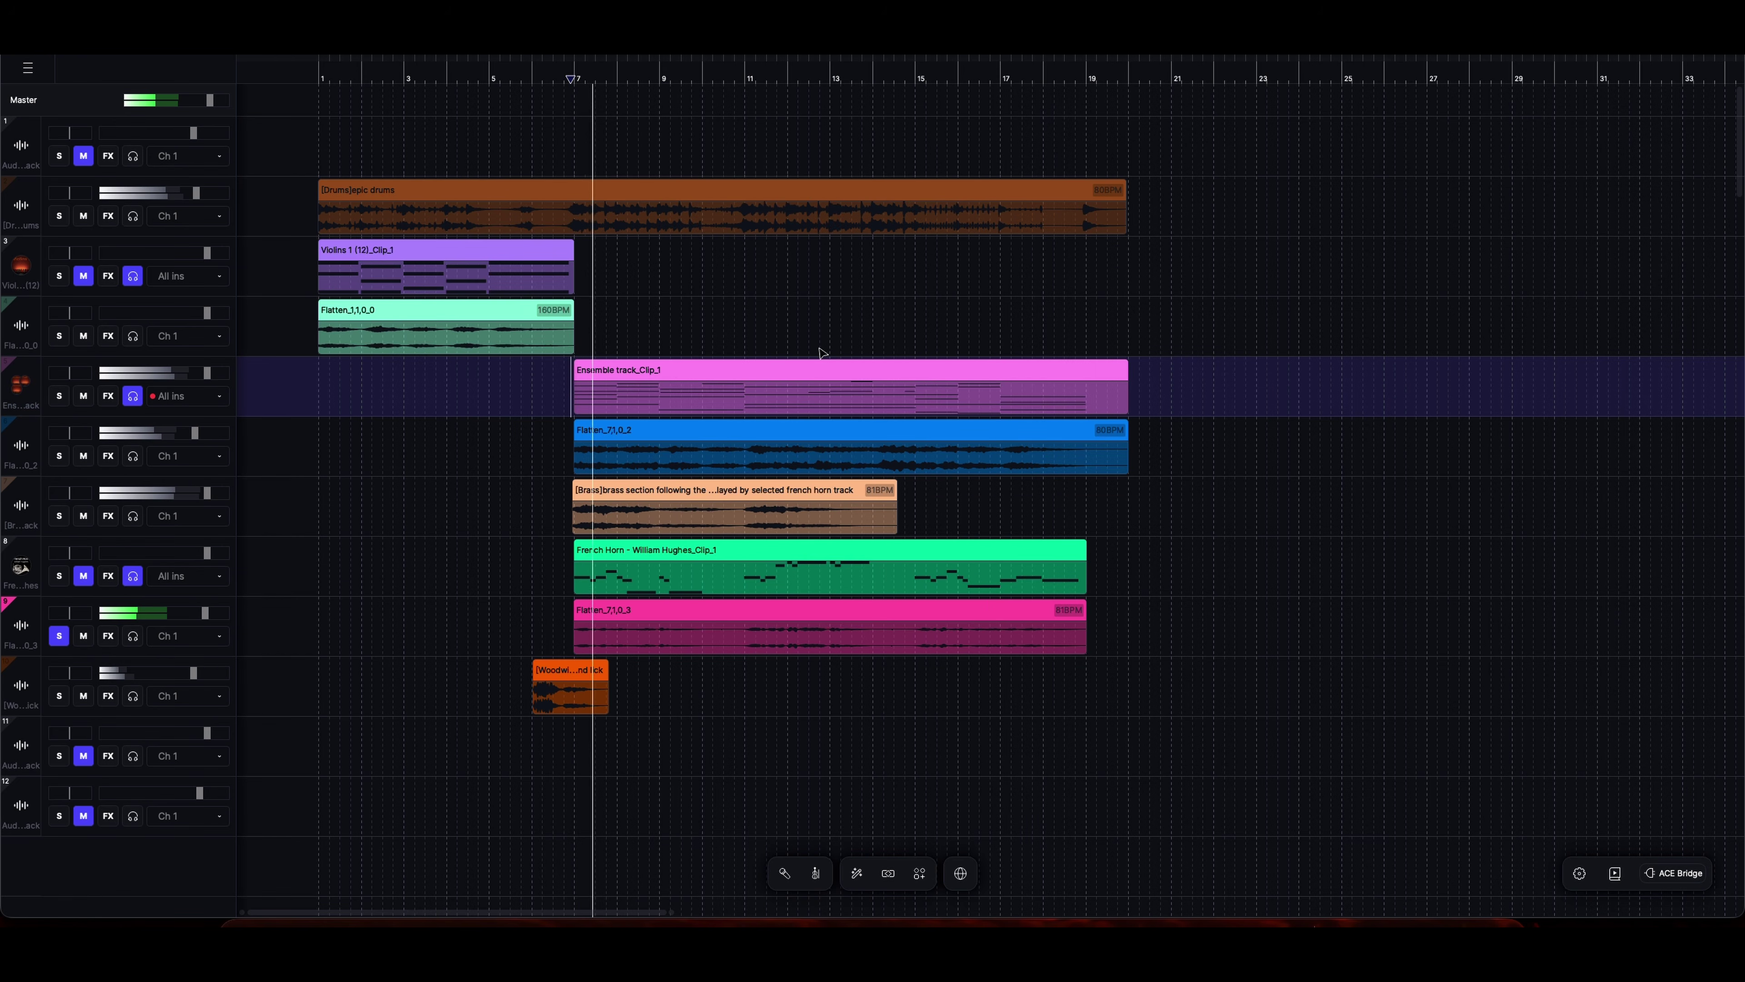
click(856, 371)
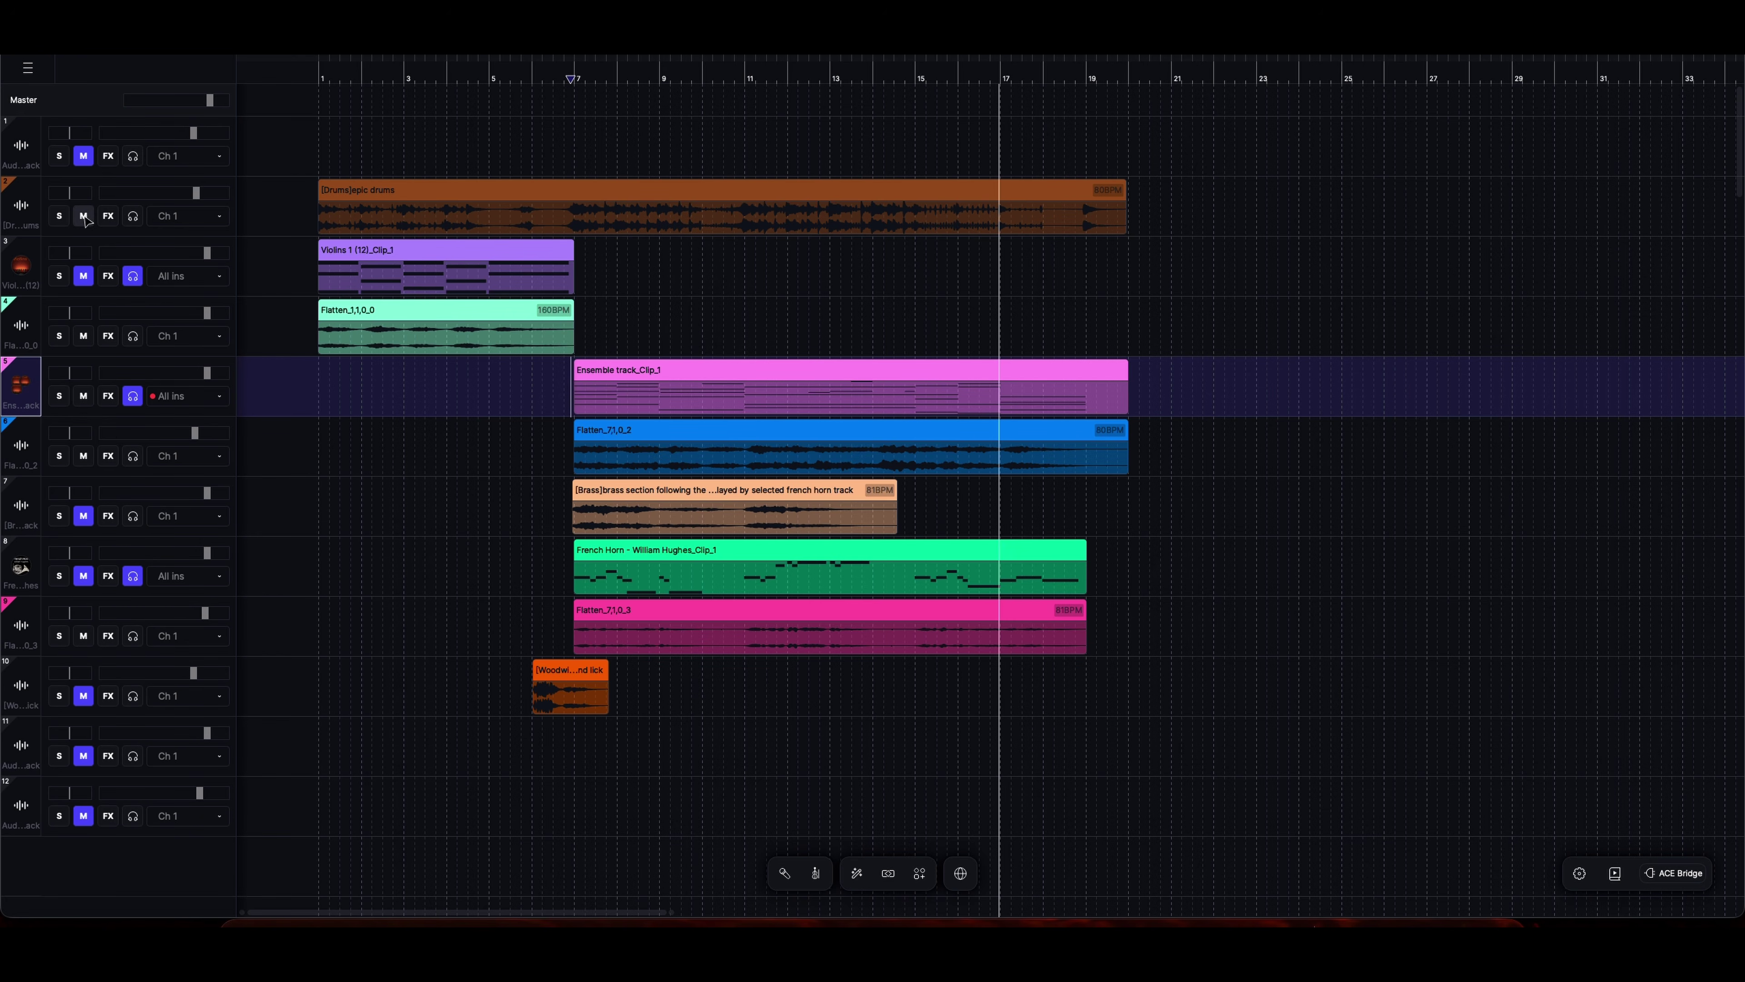
Play the arrangement from just before bar 7 with the drums, brass and woodwind layers muted
click(572, 78)
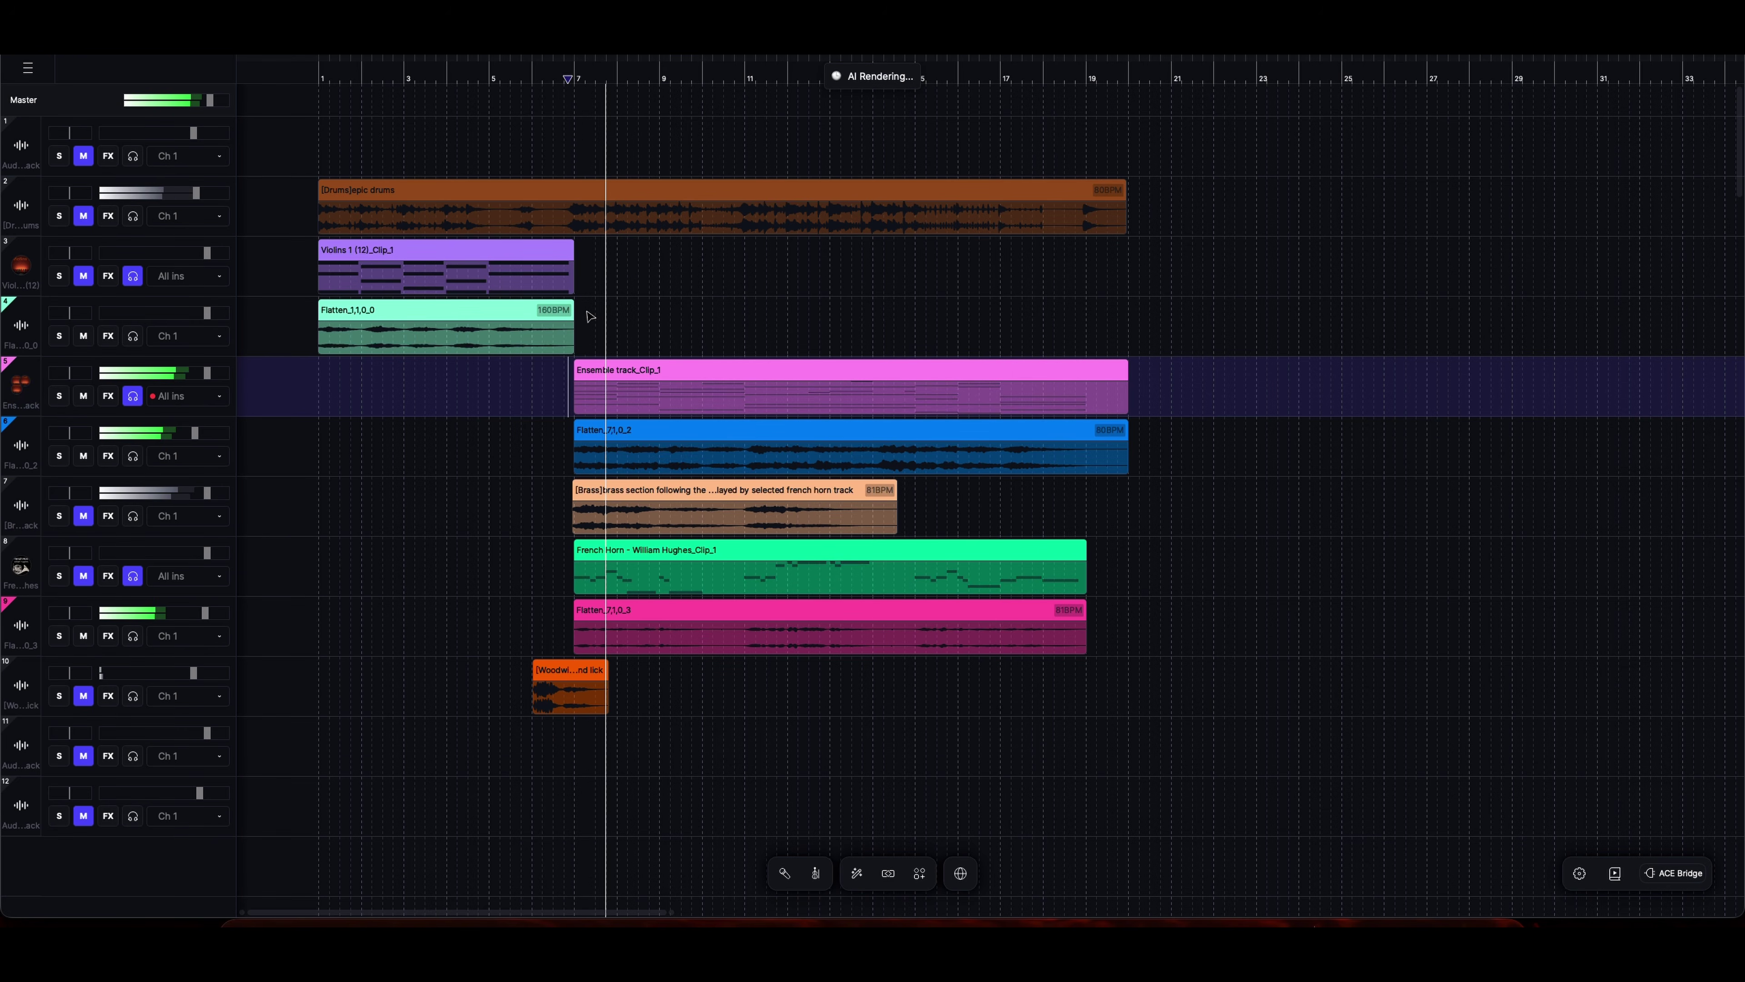
click(737, 392)
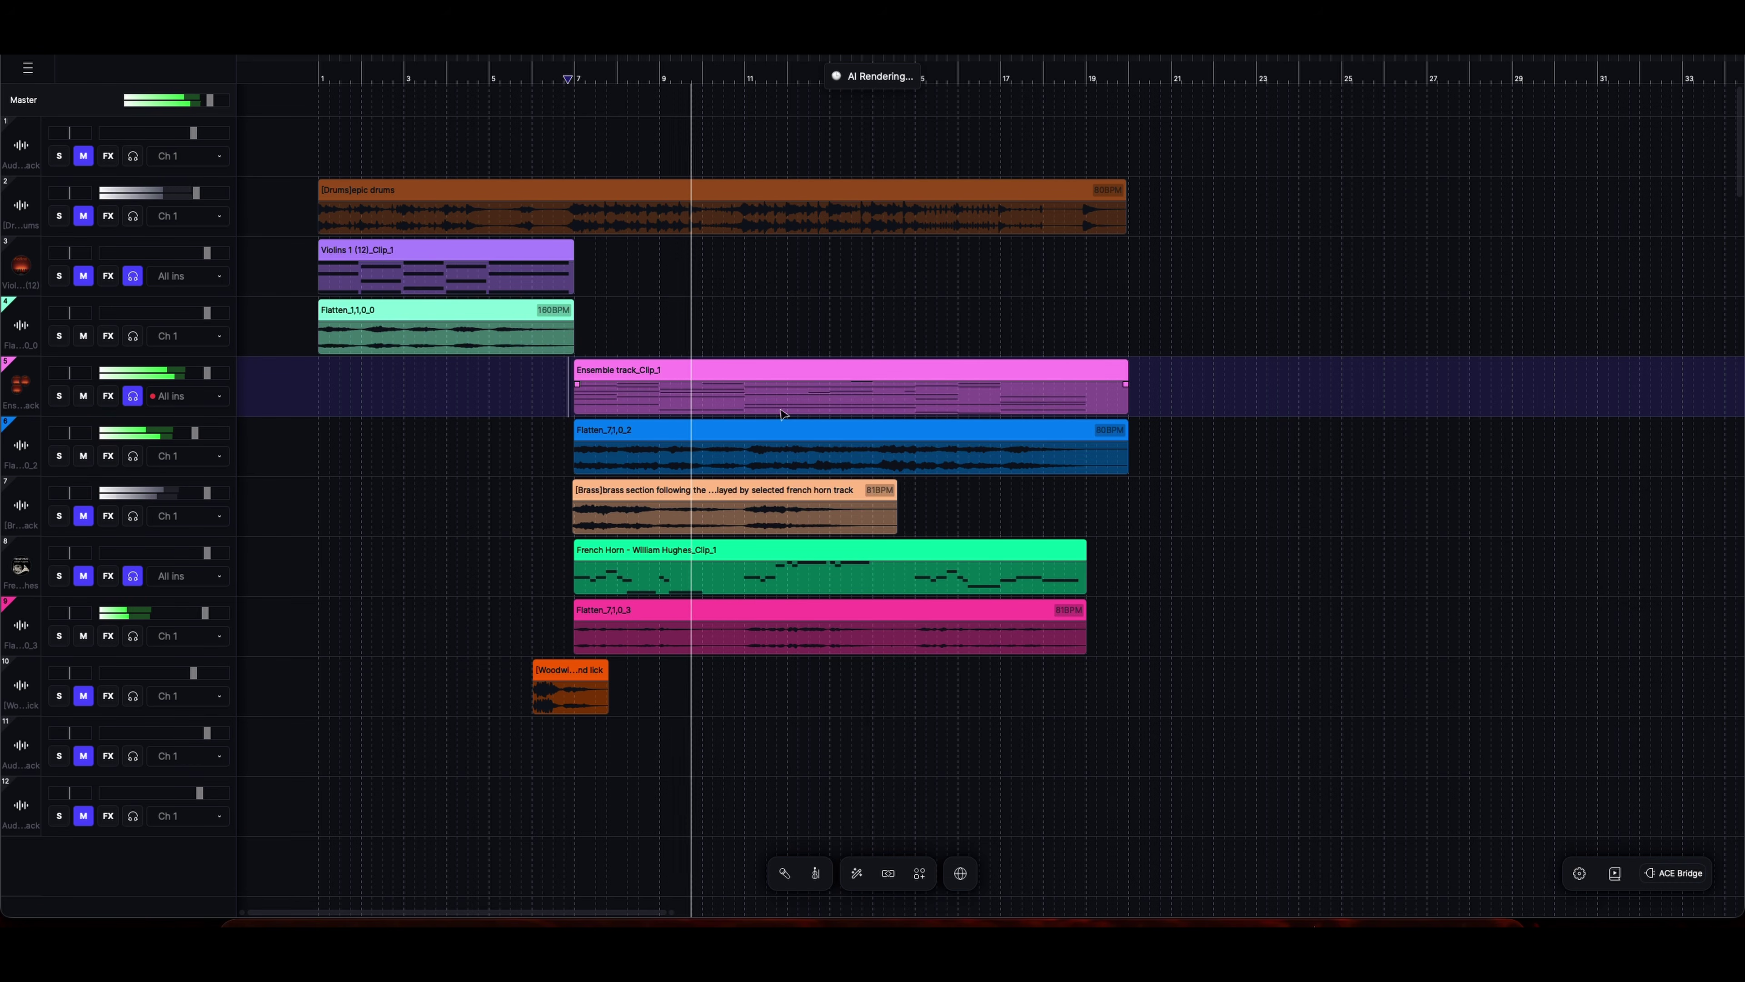
click(853, 425)
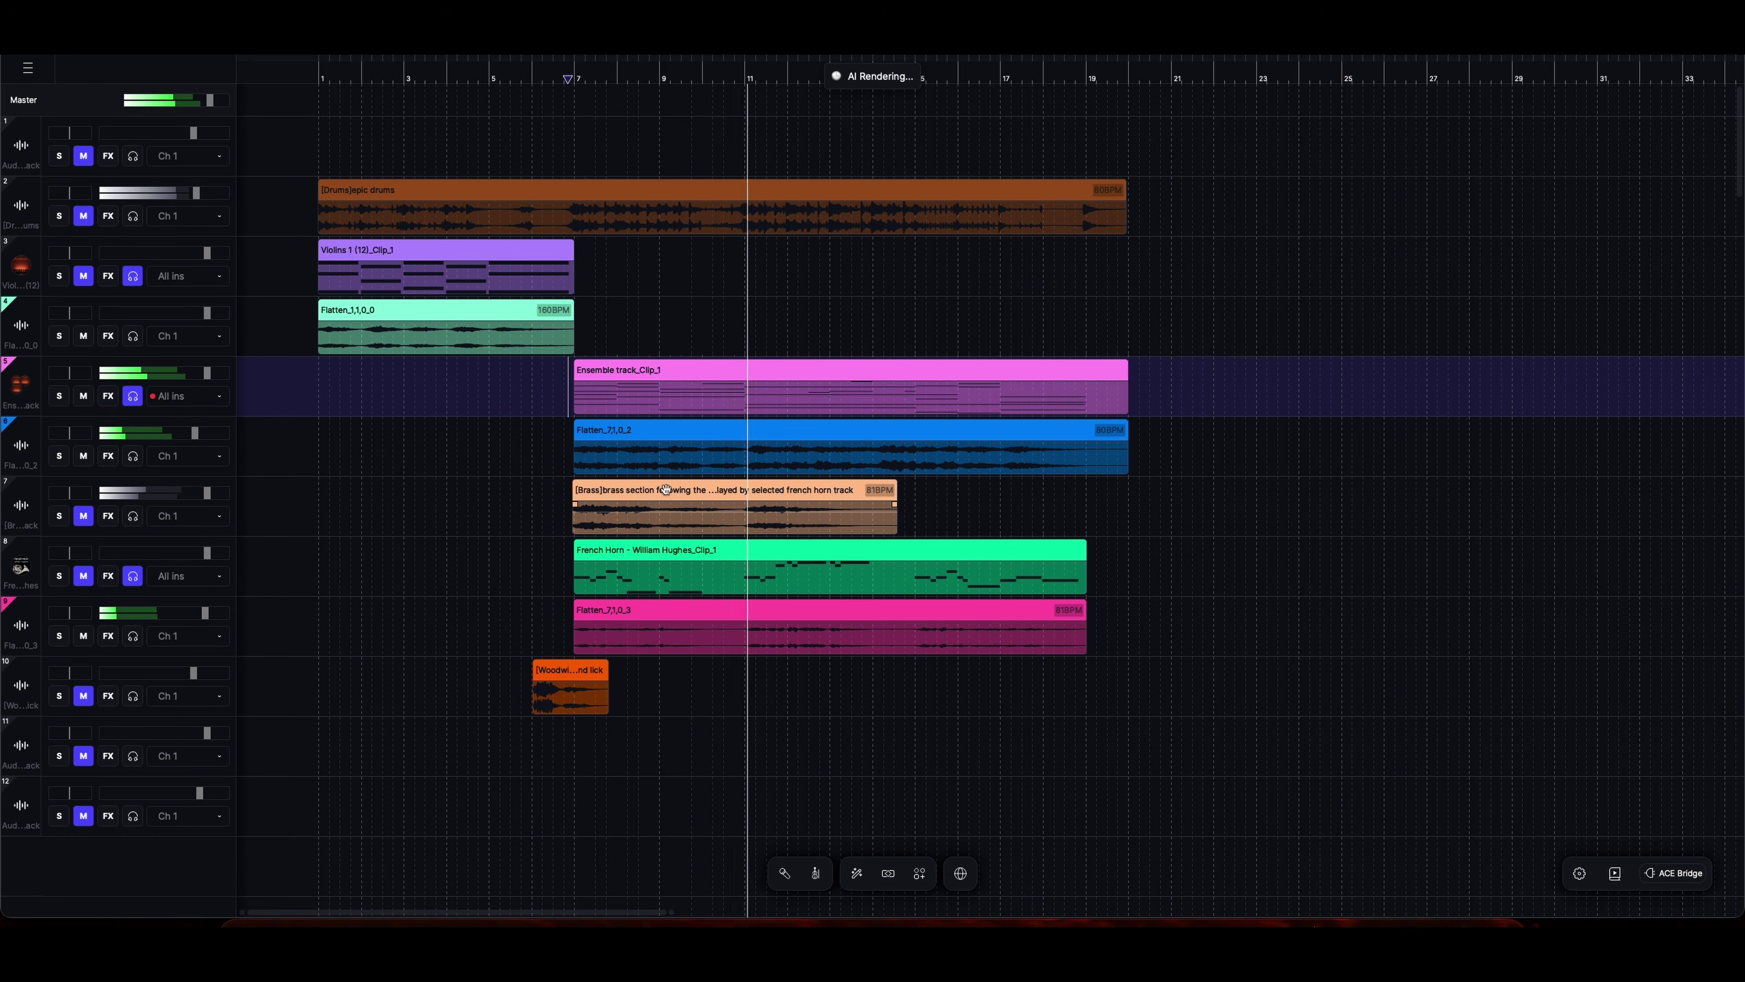
click(579, 488)
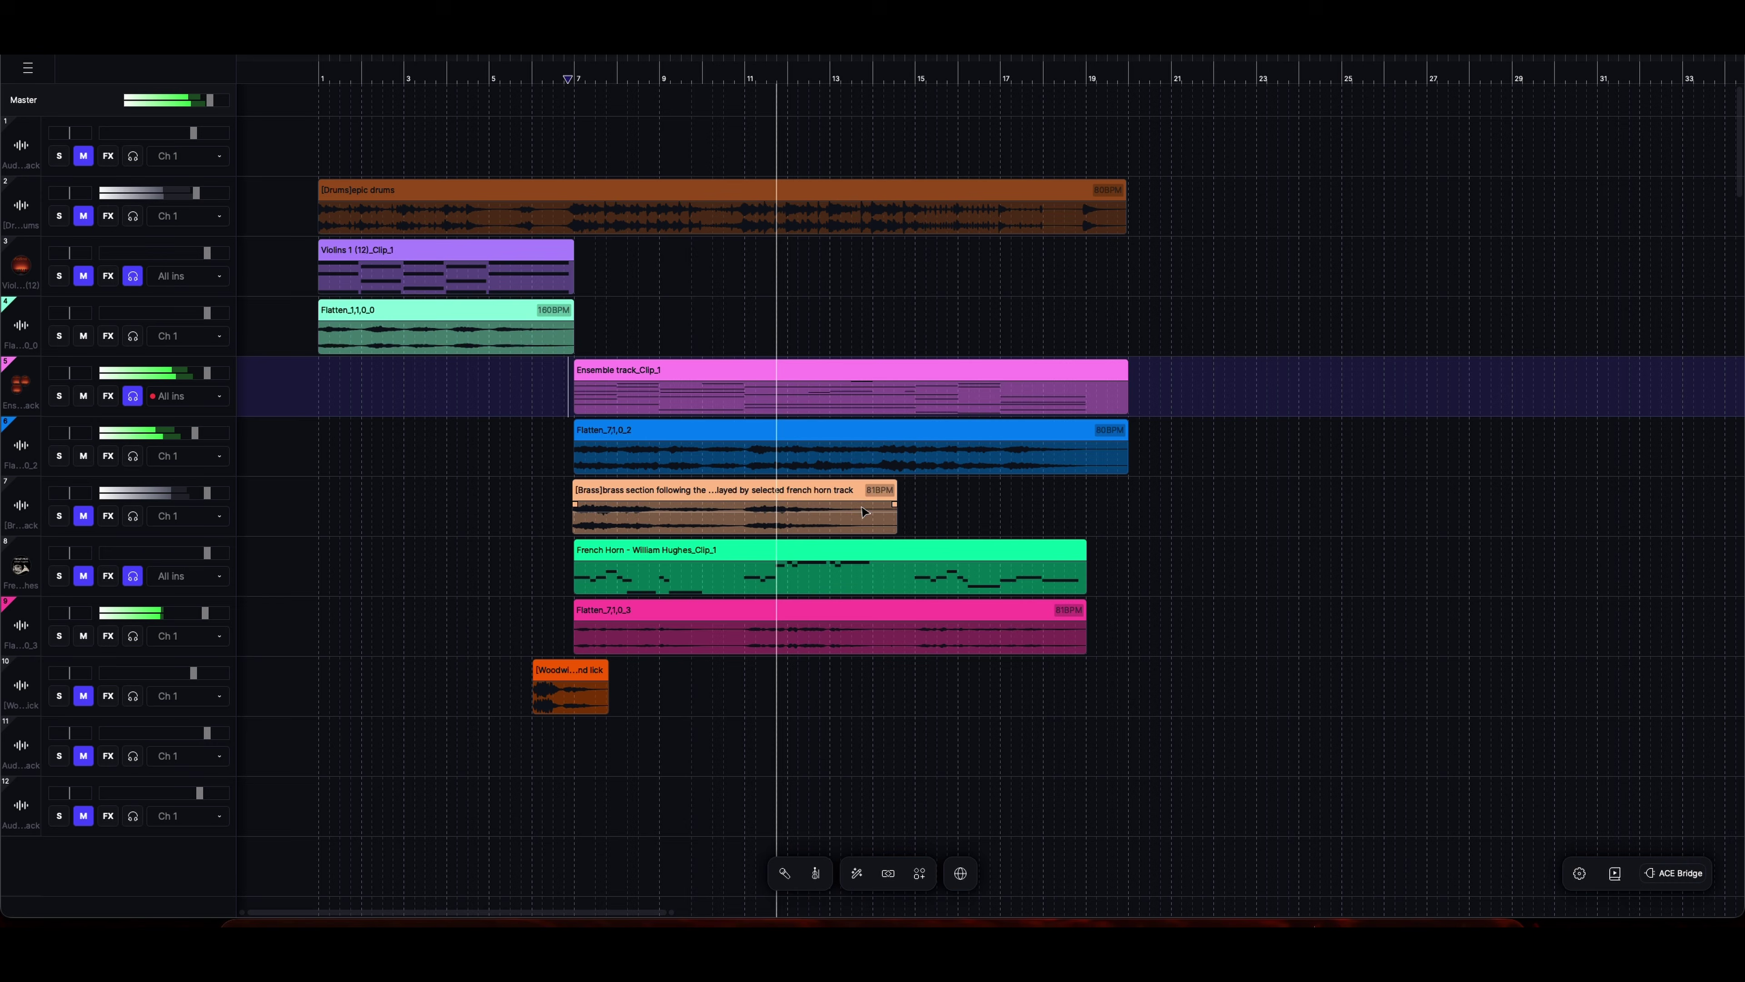
click(1064, 471)
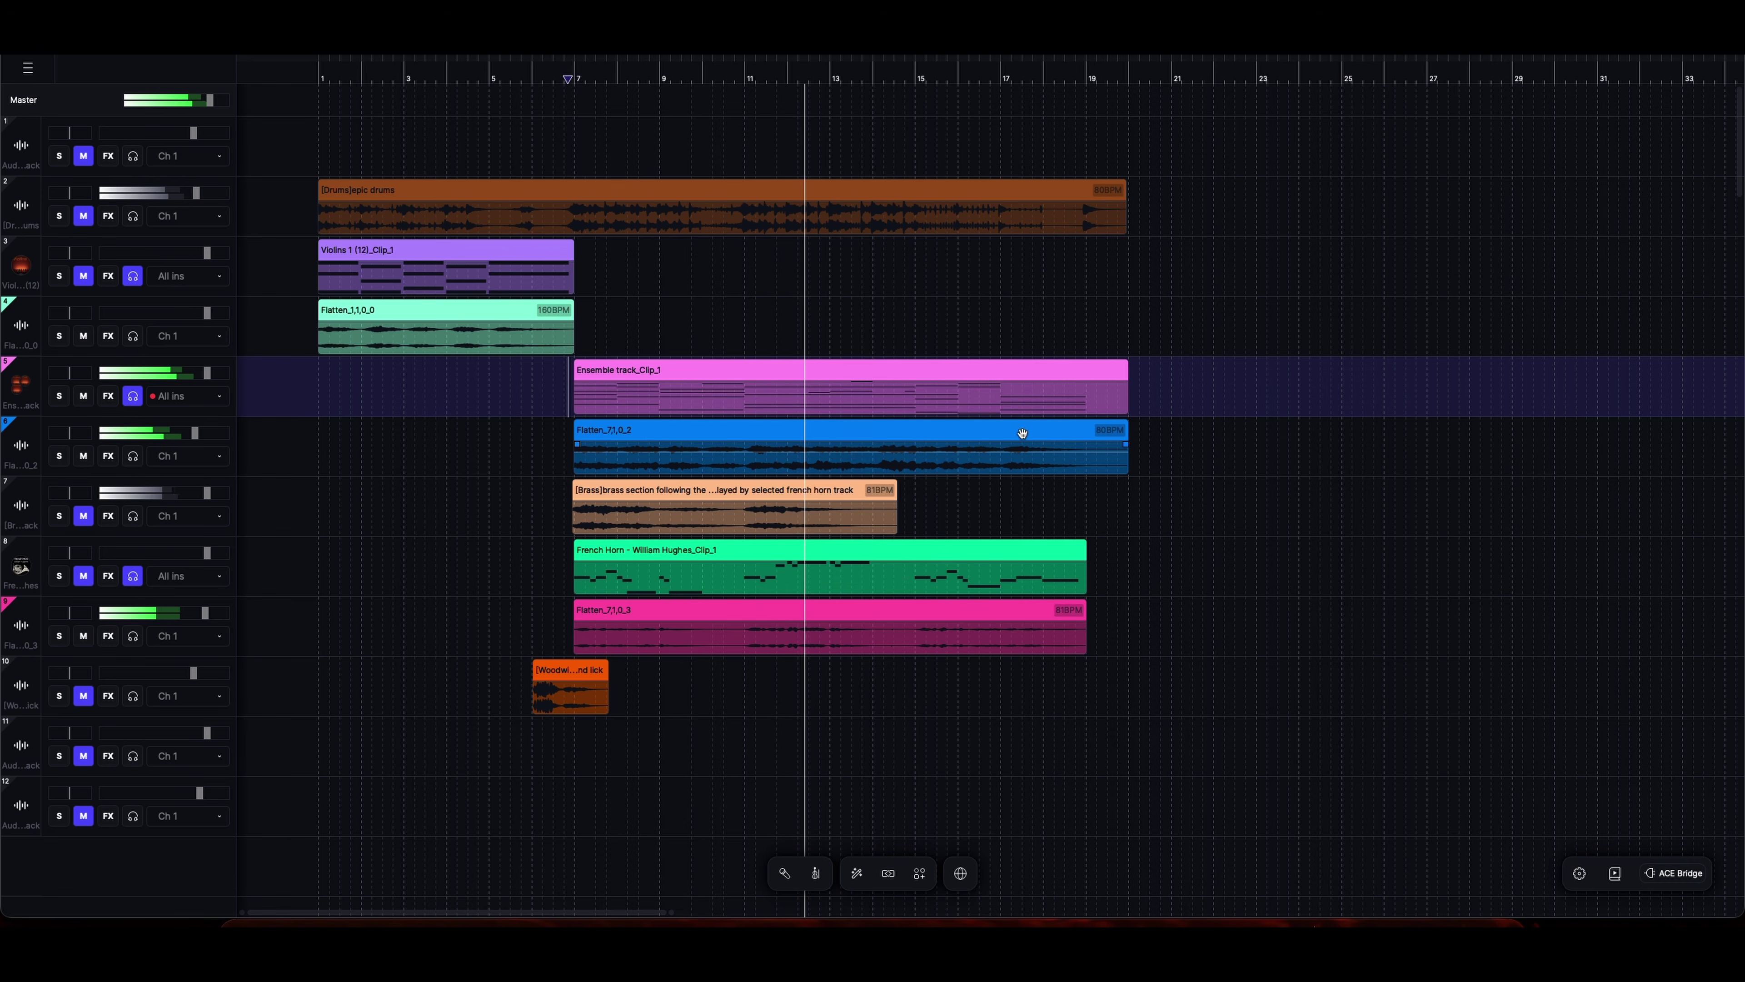
click(803, 490)
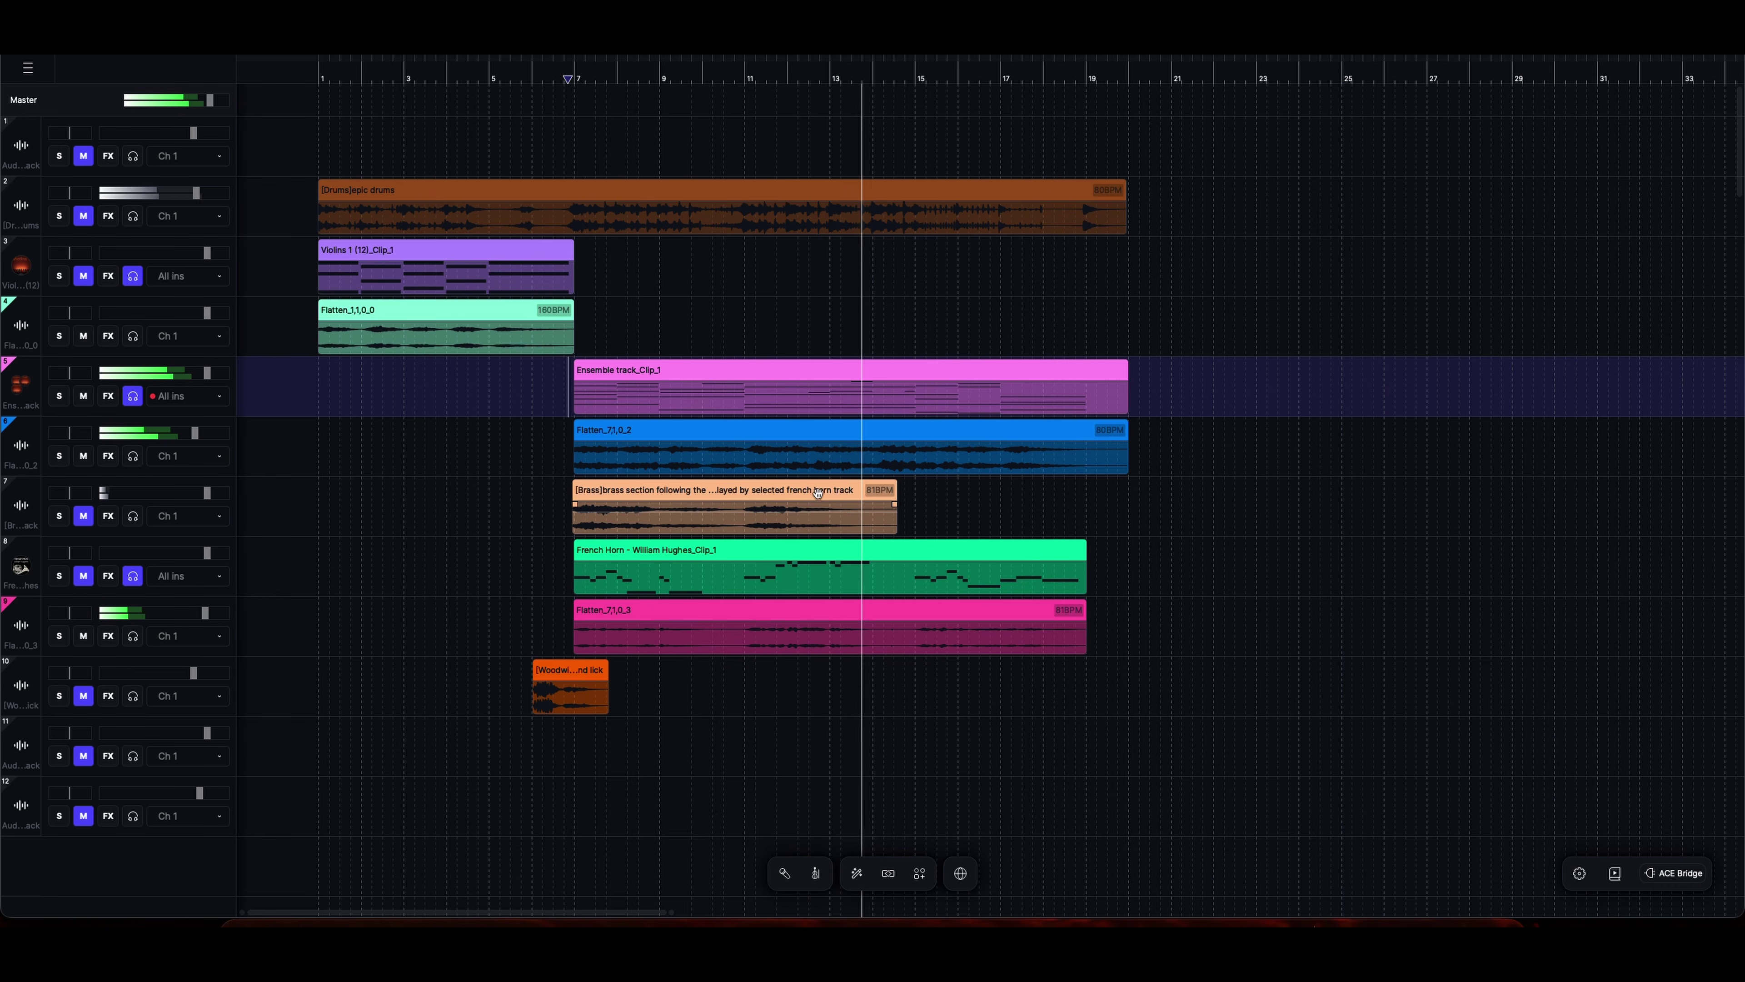
click(684, 407)
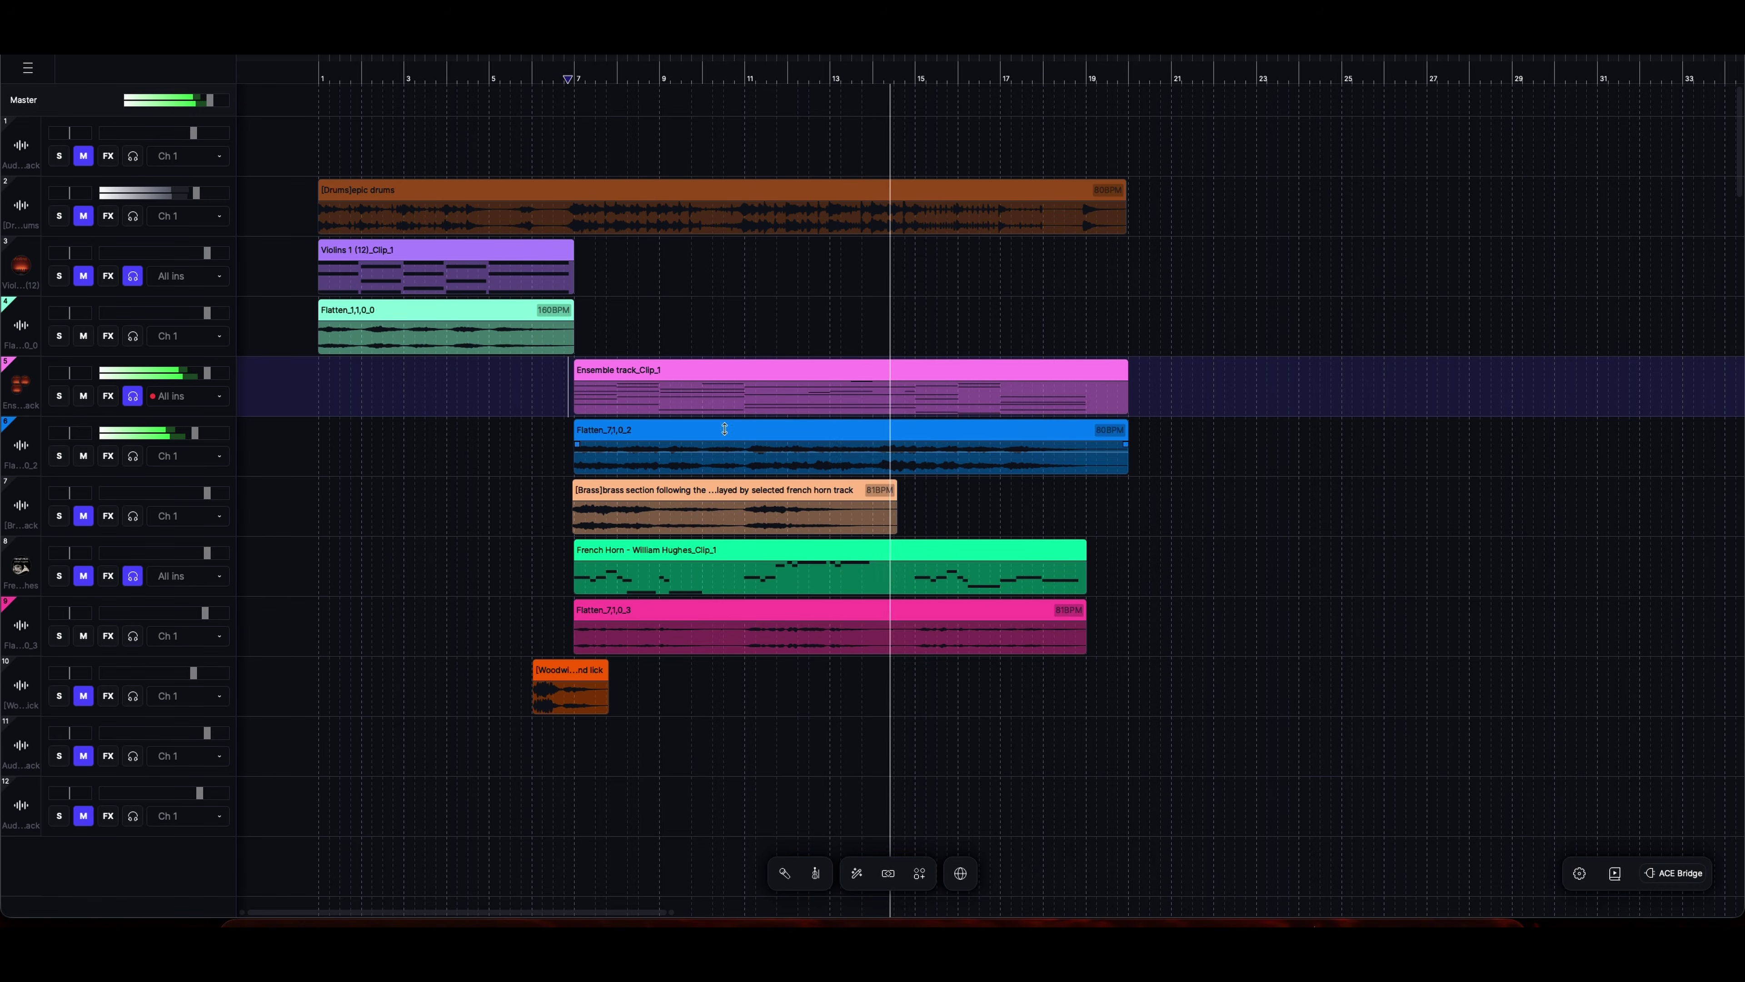
key(space)
Select the clips on all tracks and examine the layer types offered by the Add a Layer AI tool without generating anything
click(661, 172)
click(554, 190)
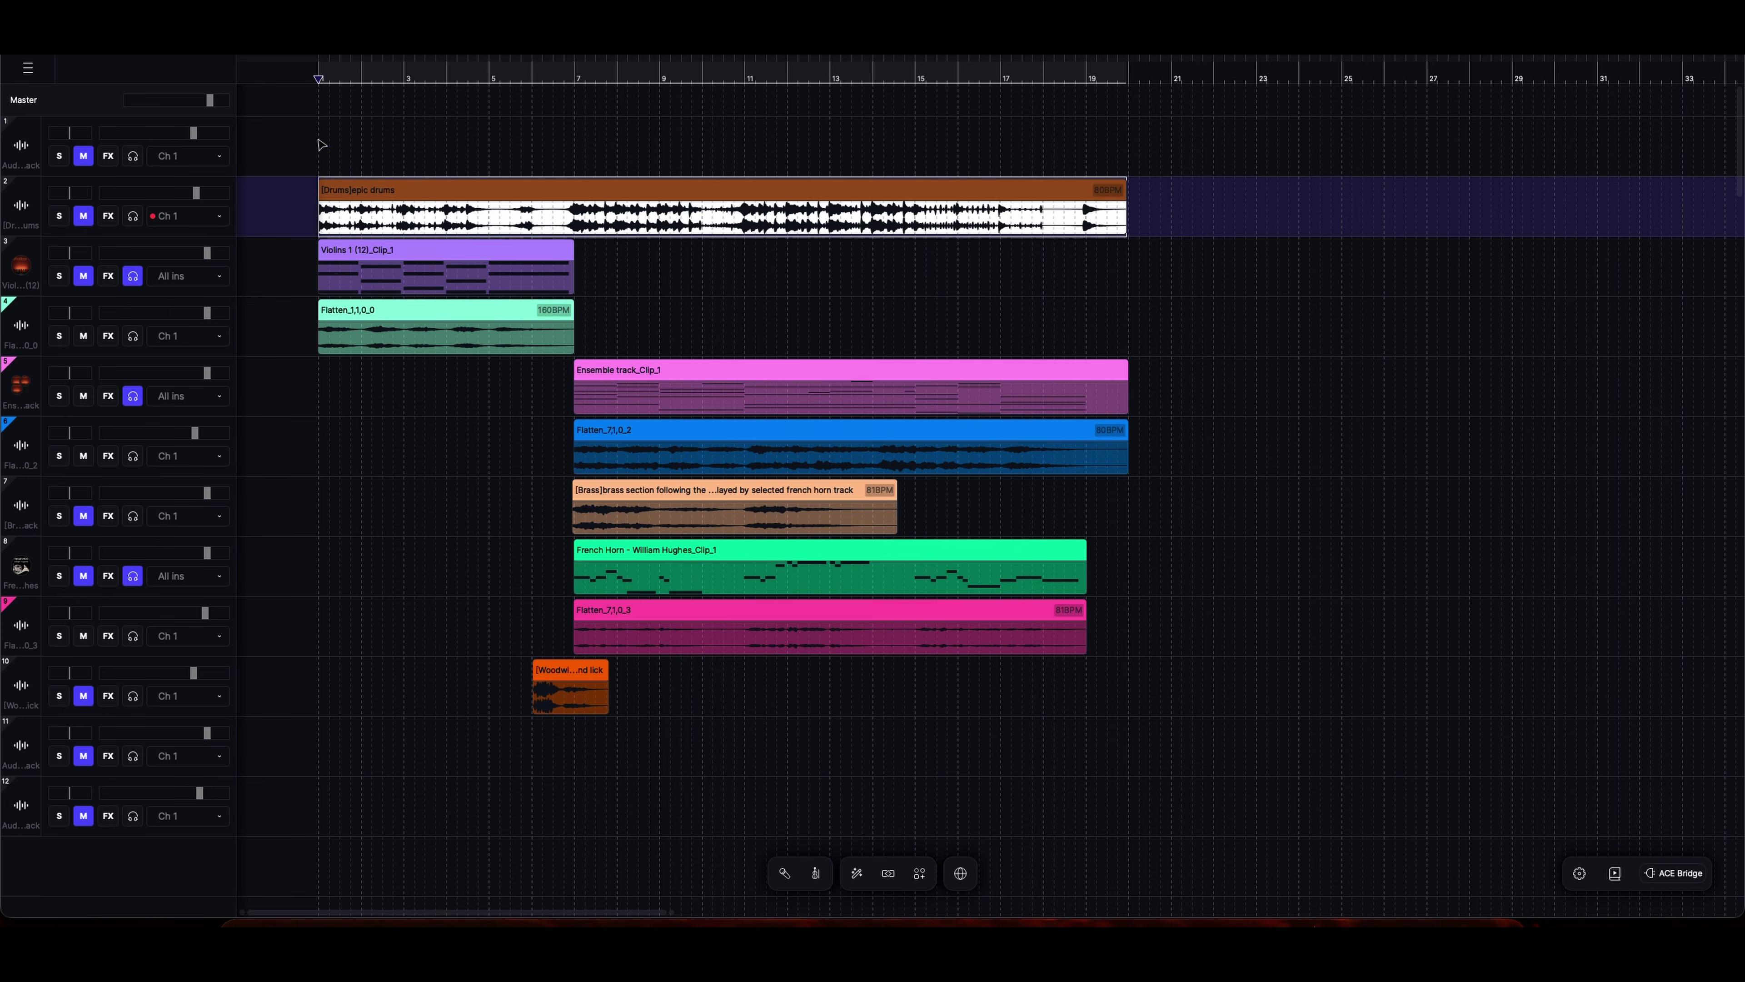
drag(320, 145, 1137, 769)
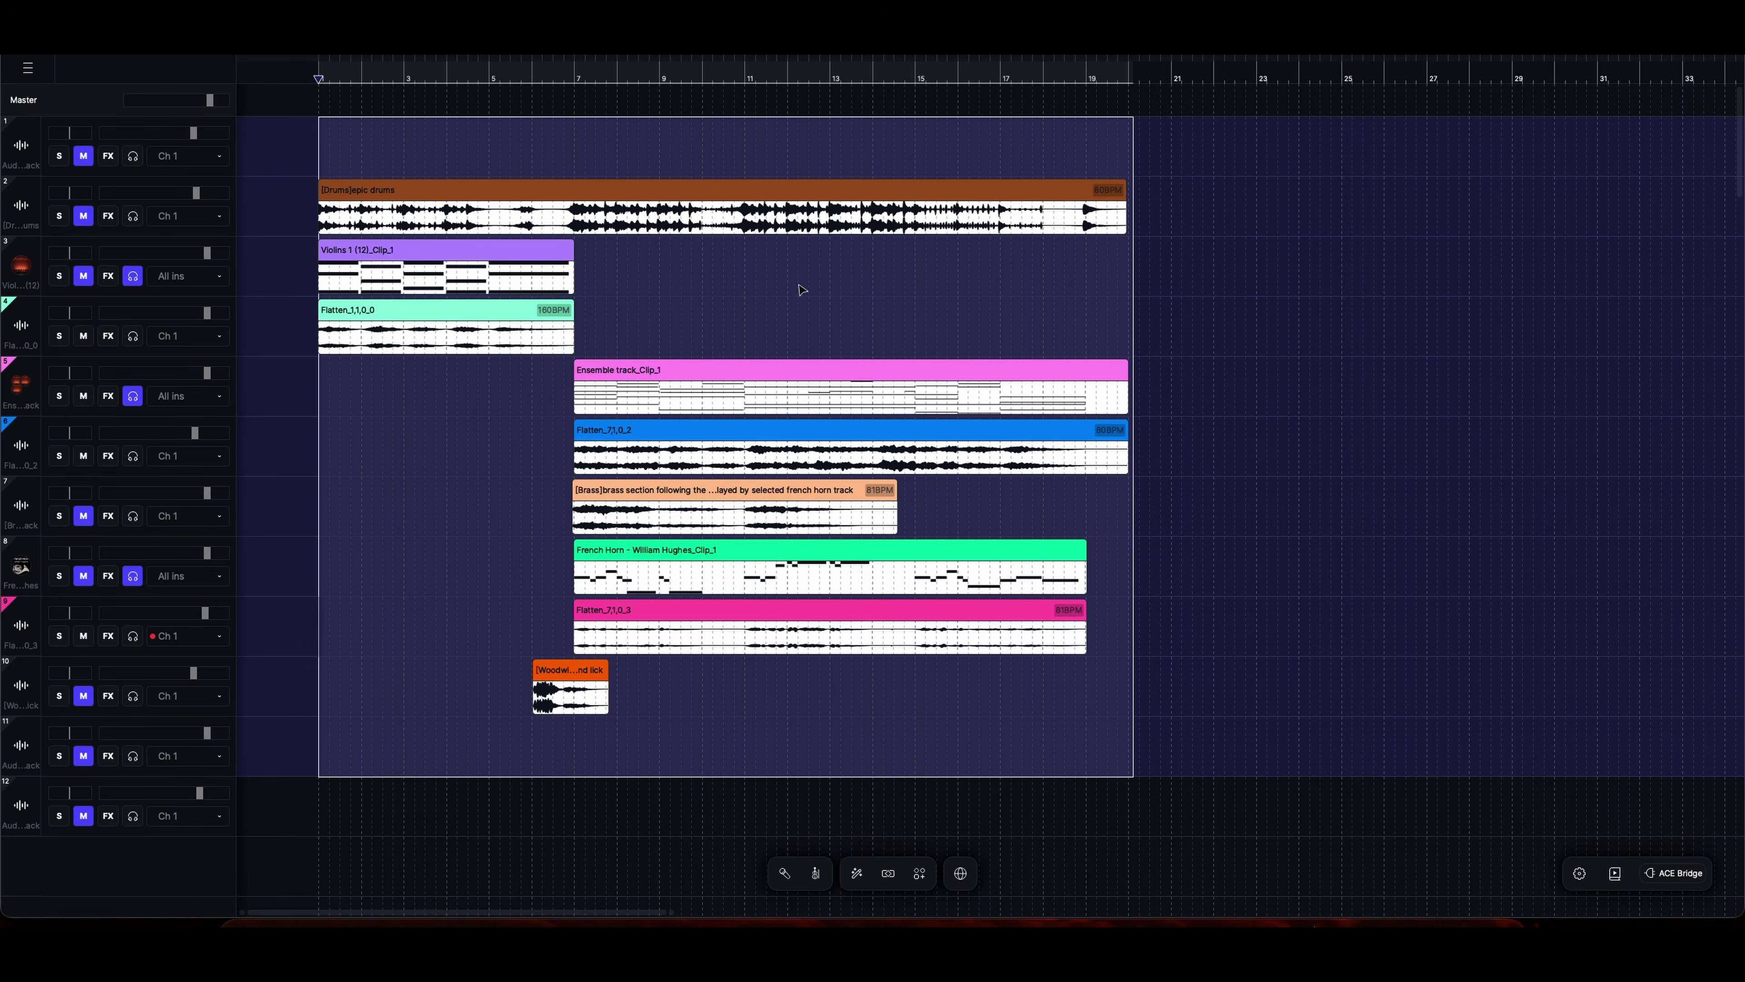
right_click(650, 132)
mouse_move(678, 152)
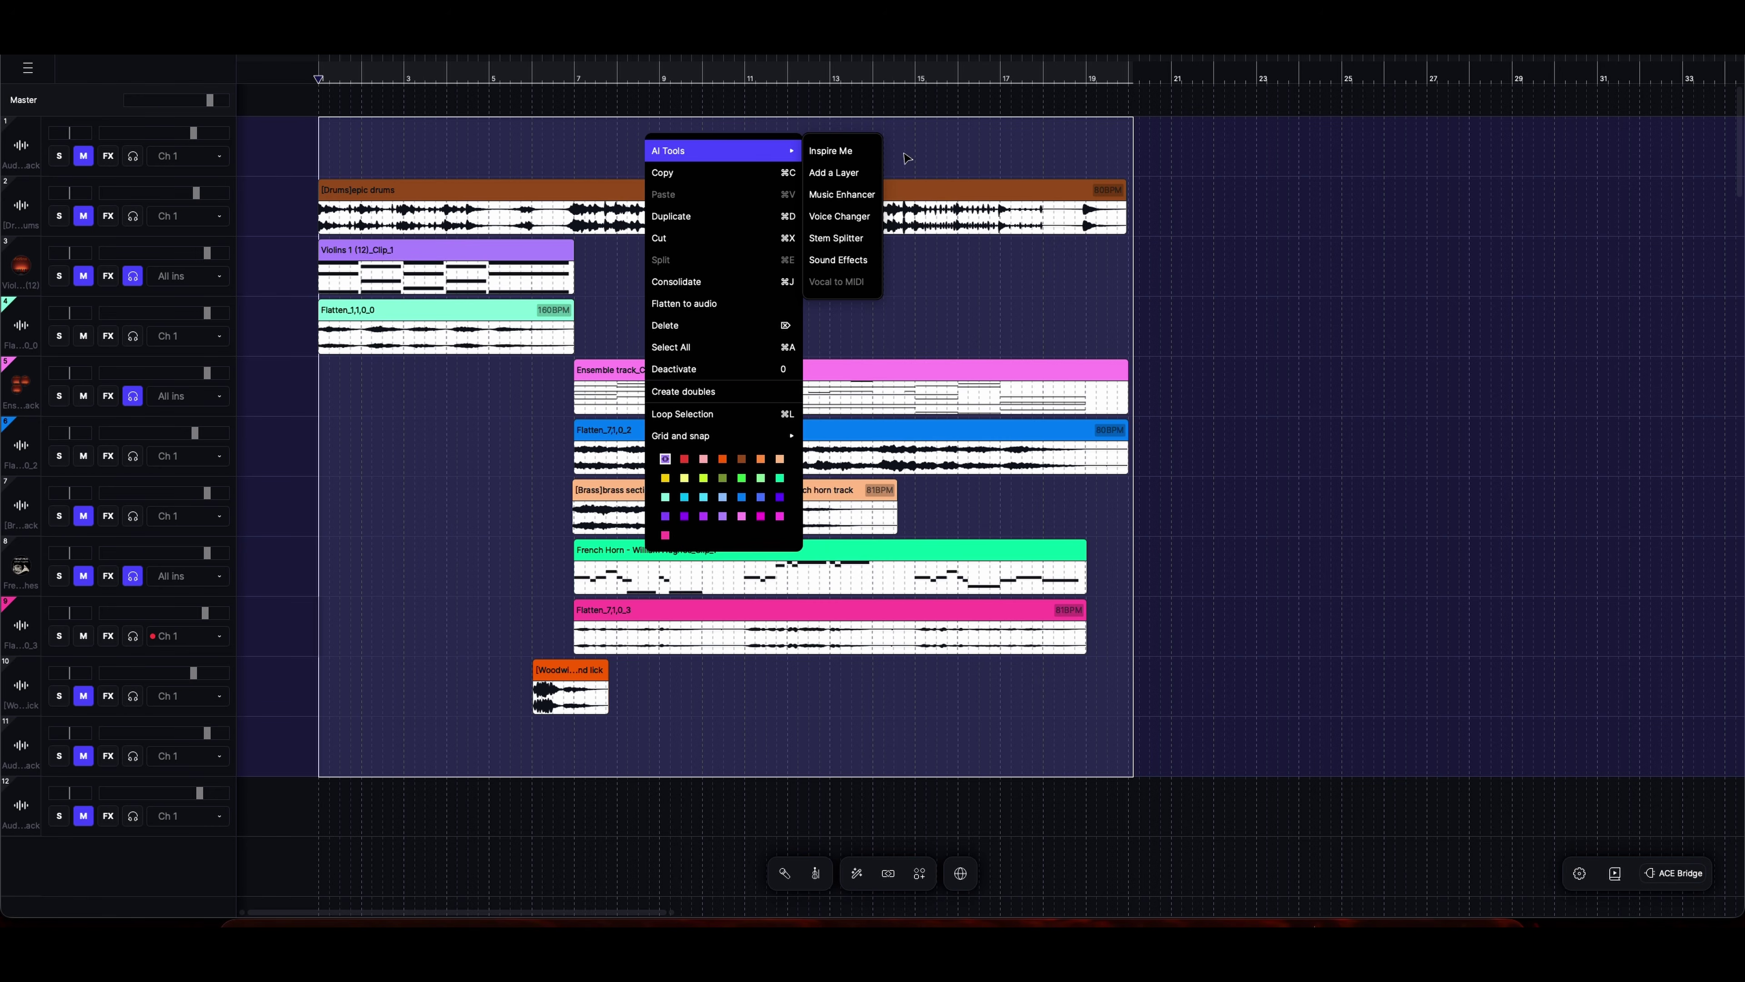
click(851, 180)
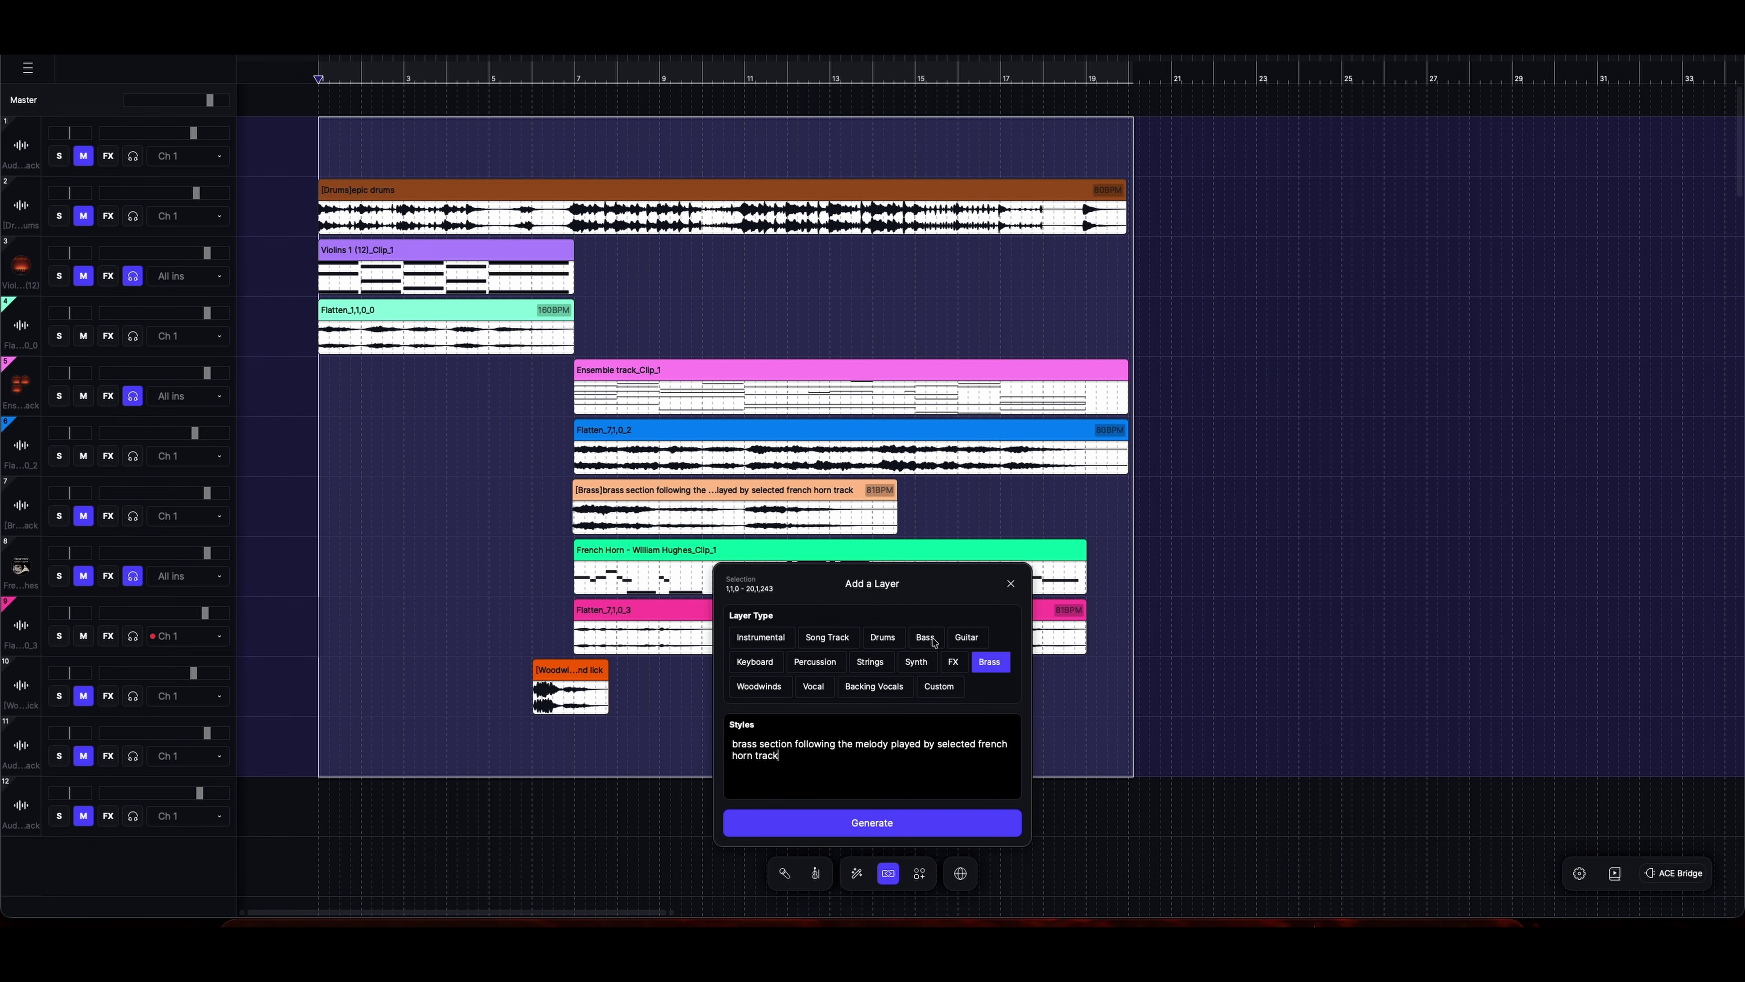
click(1012, 584)
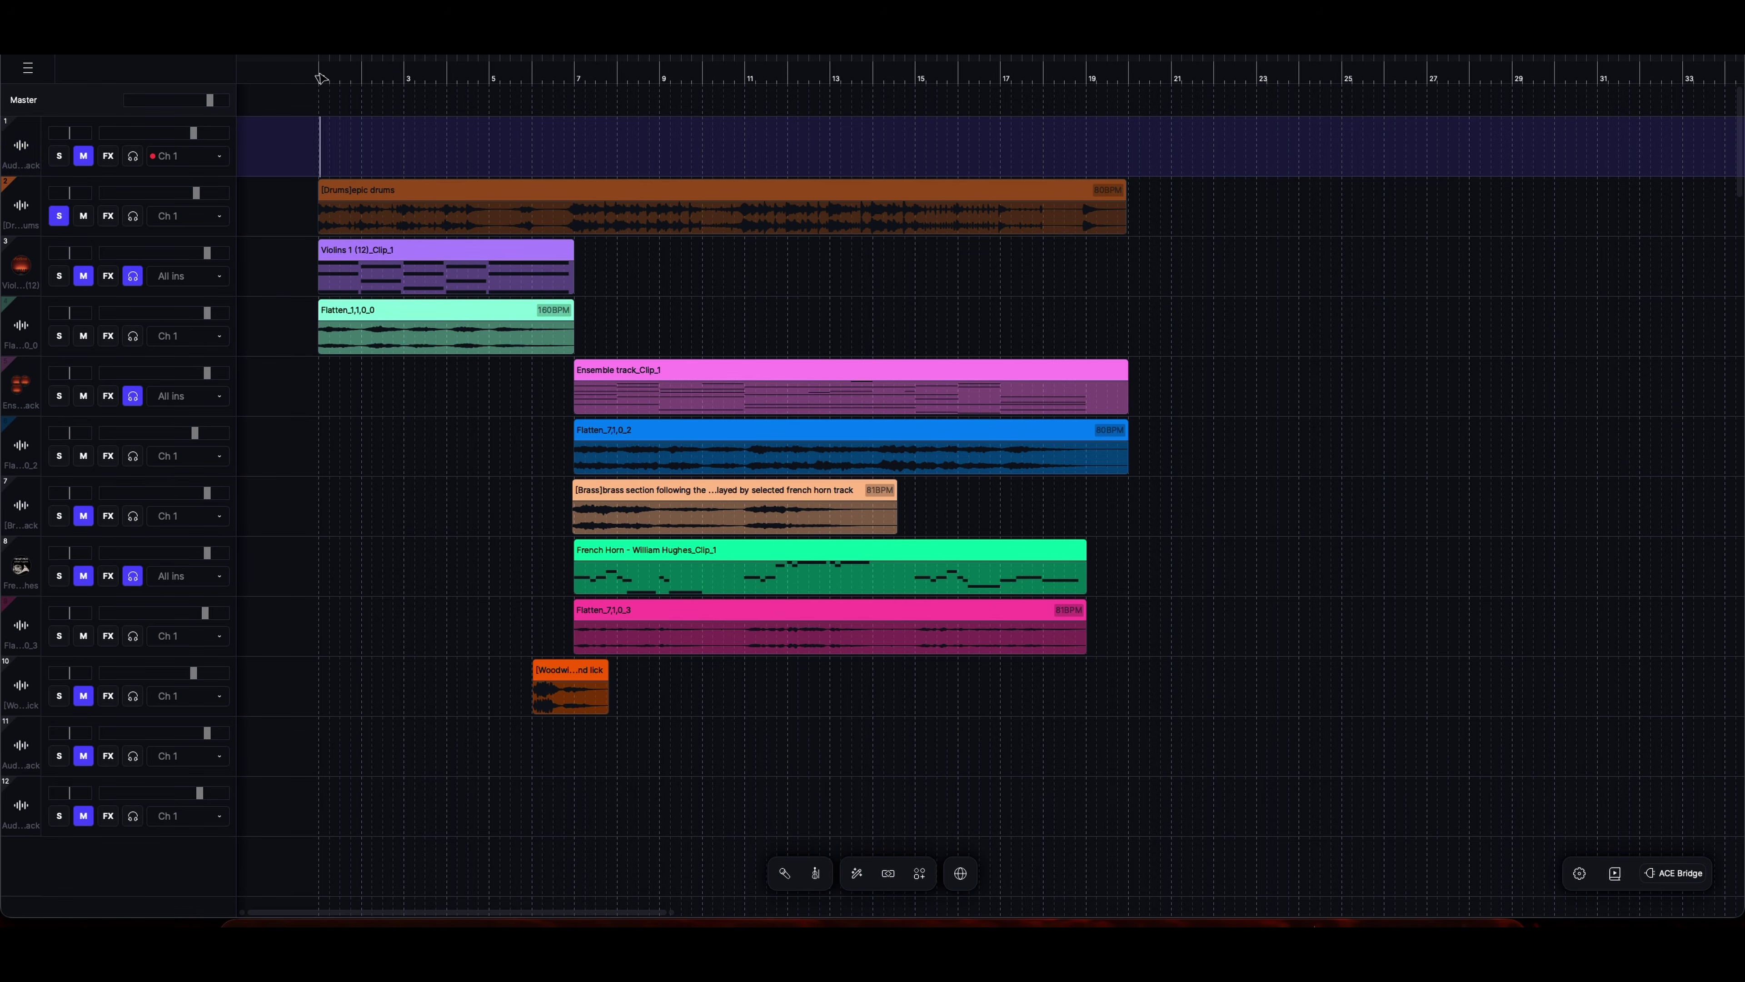
Audition the drums, woodwind and brass layers one by one in solo, lowering the woodwind track's volume slightly
key(space)
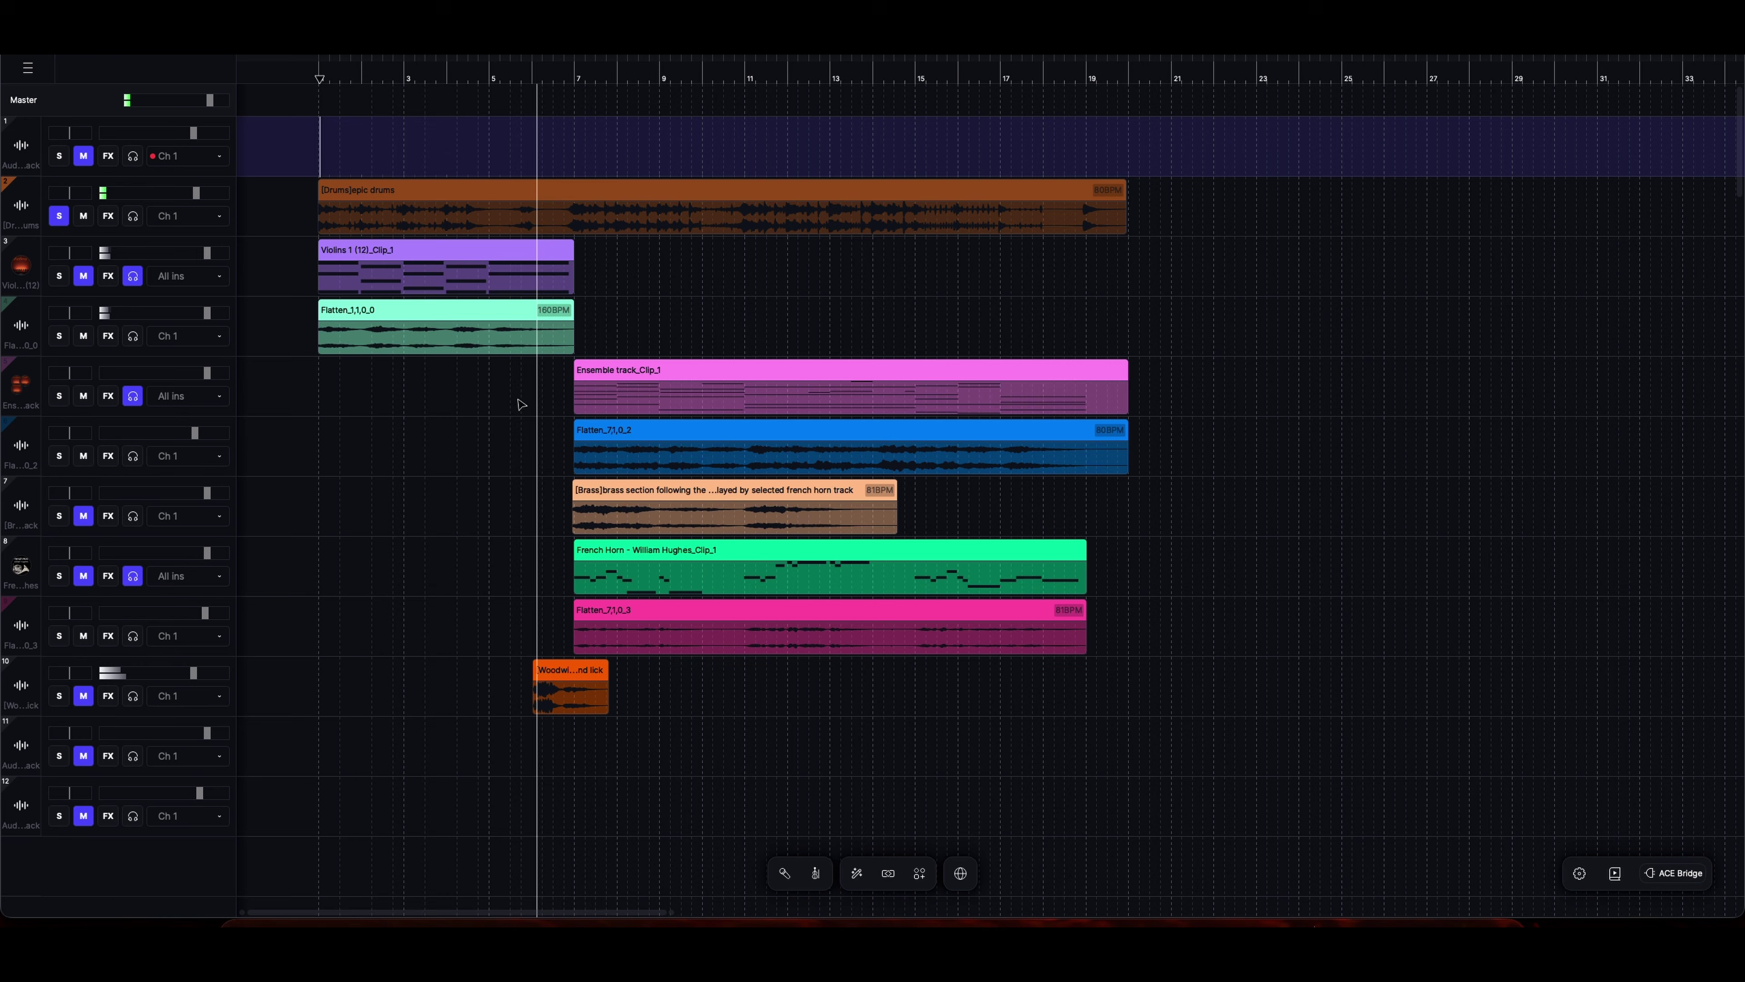
click(59, 695)
drag(193, 672, 185, 672)
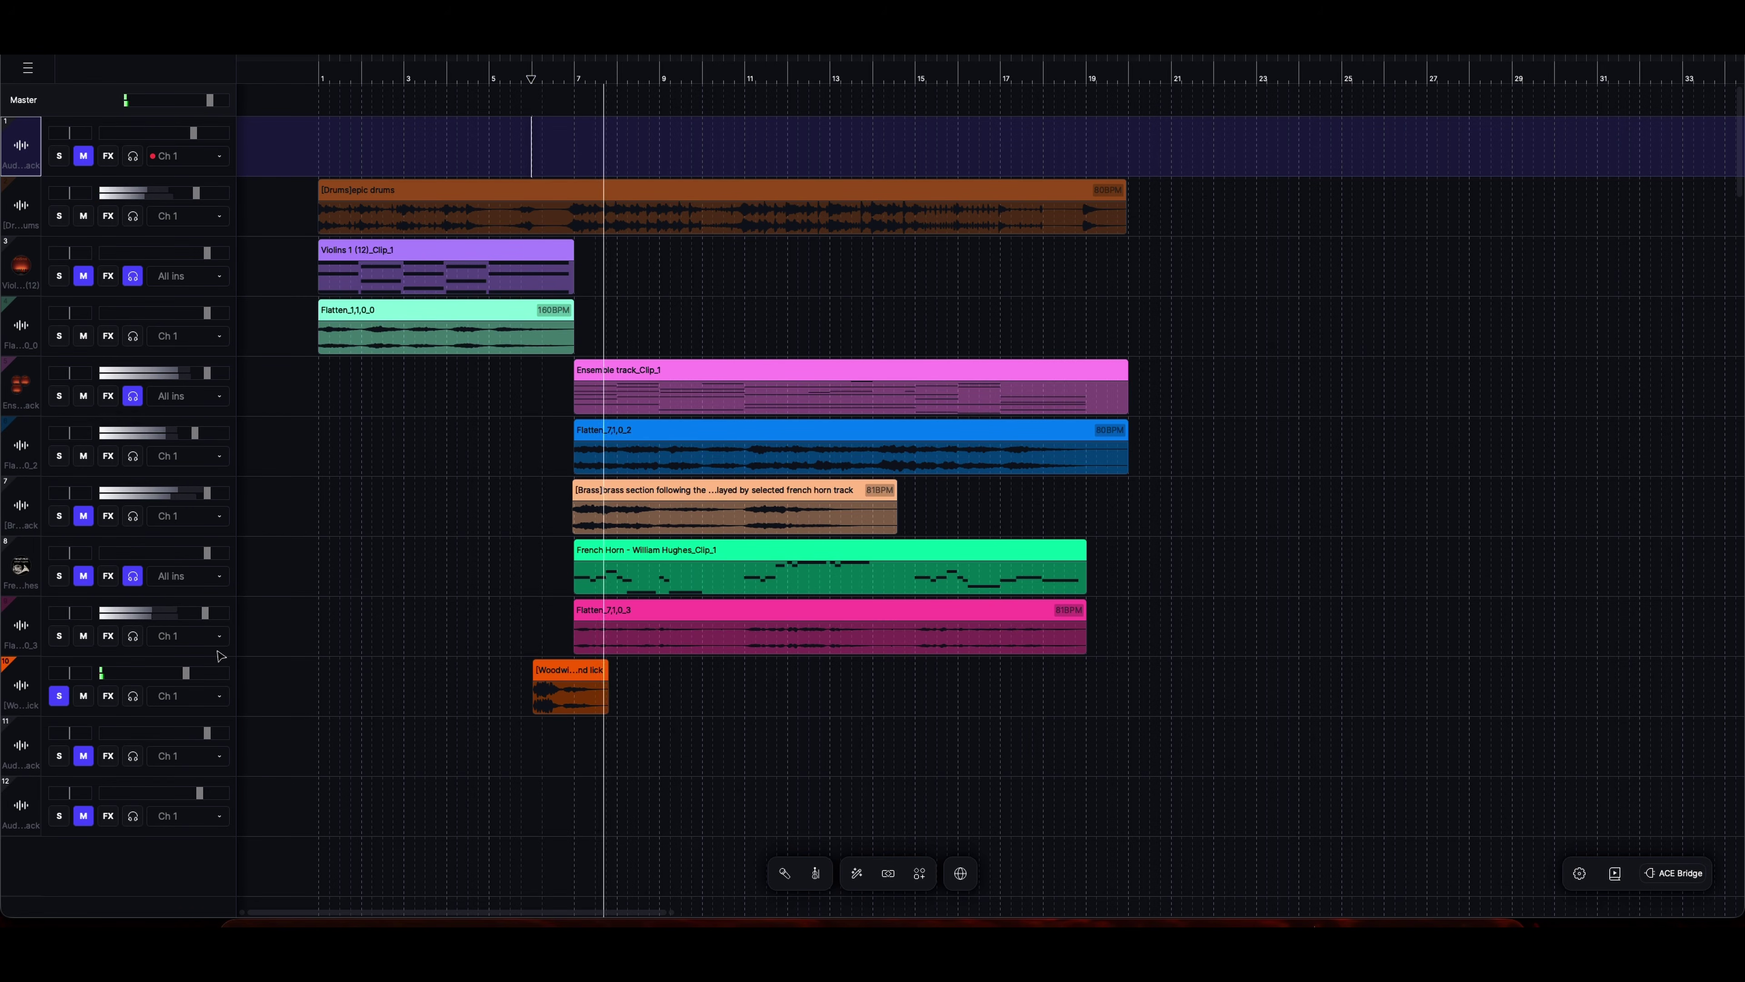
click(70, 697)
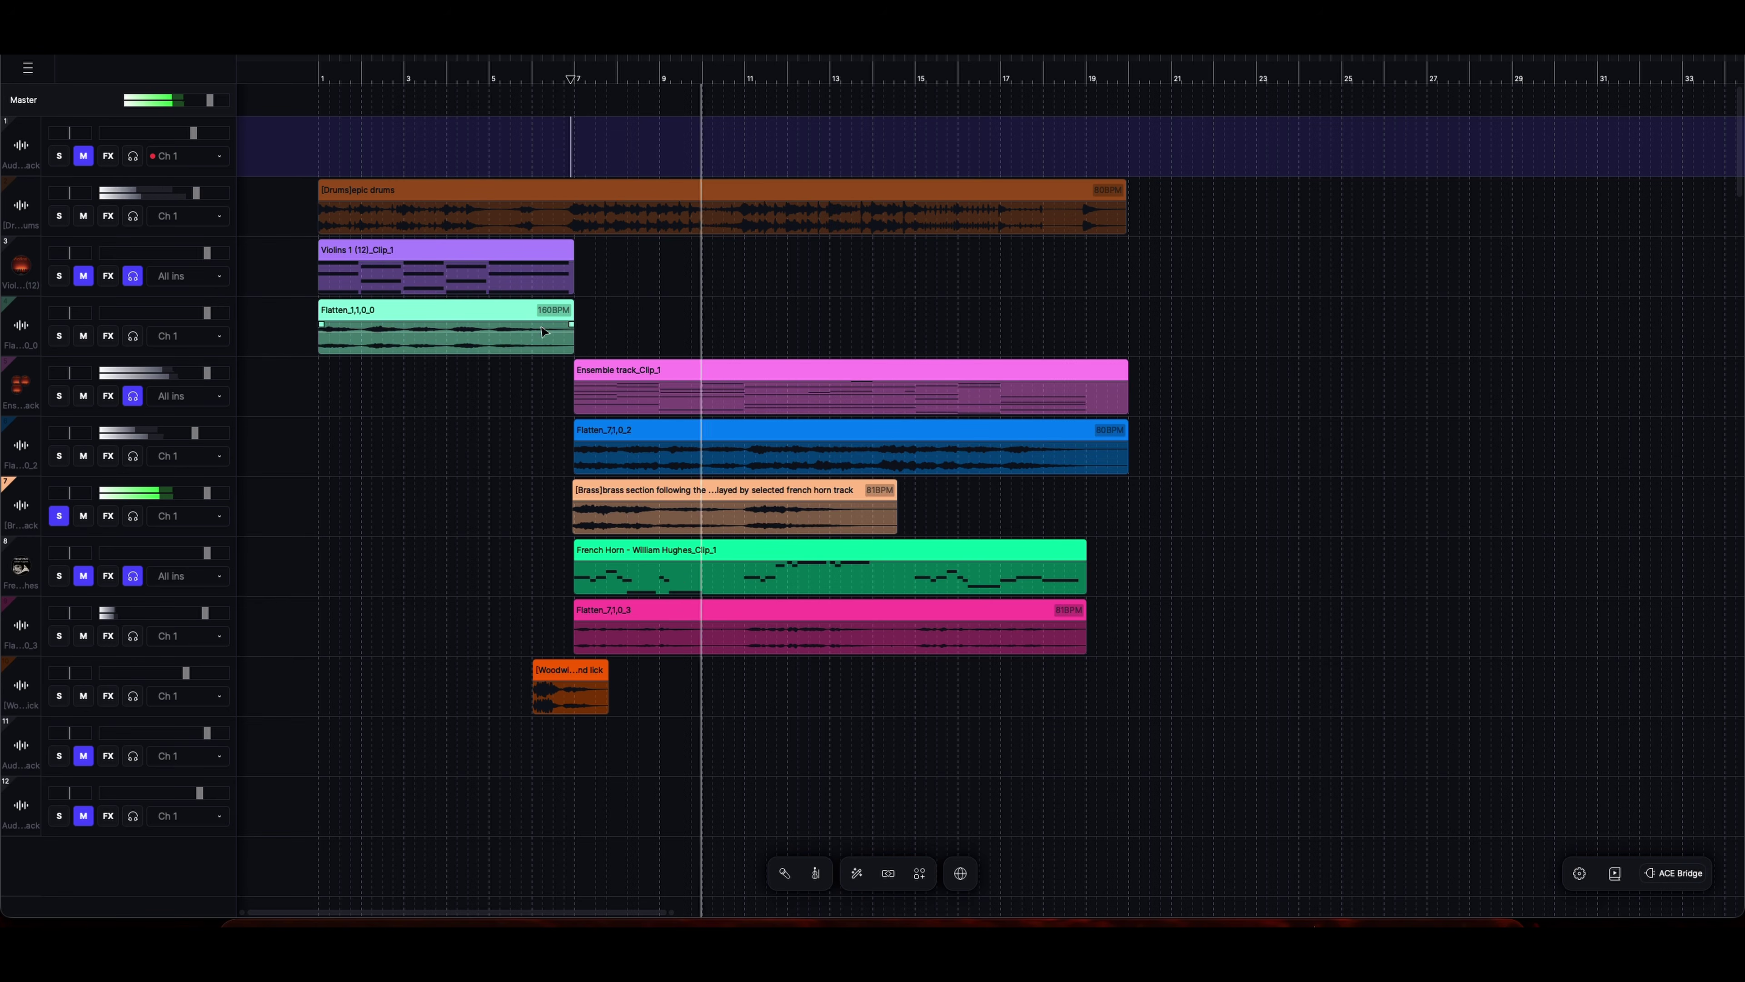
click(59, 517)
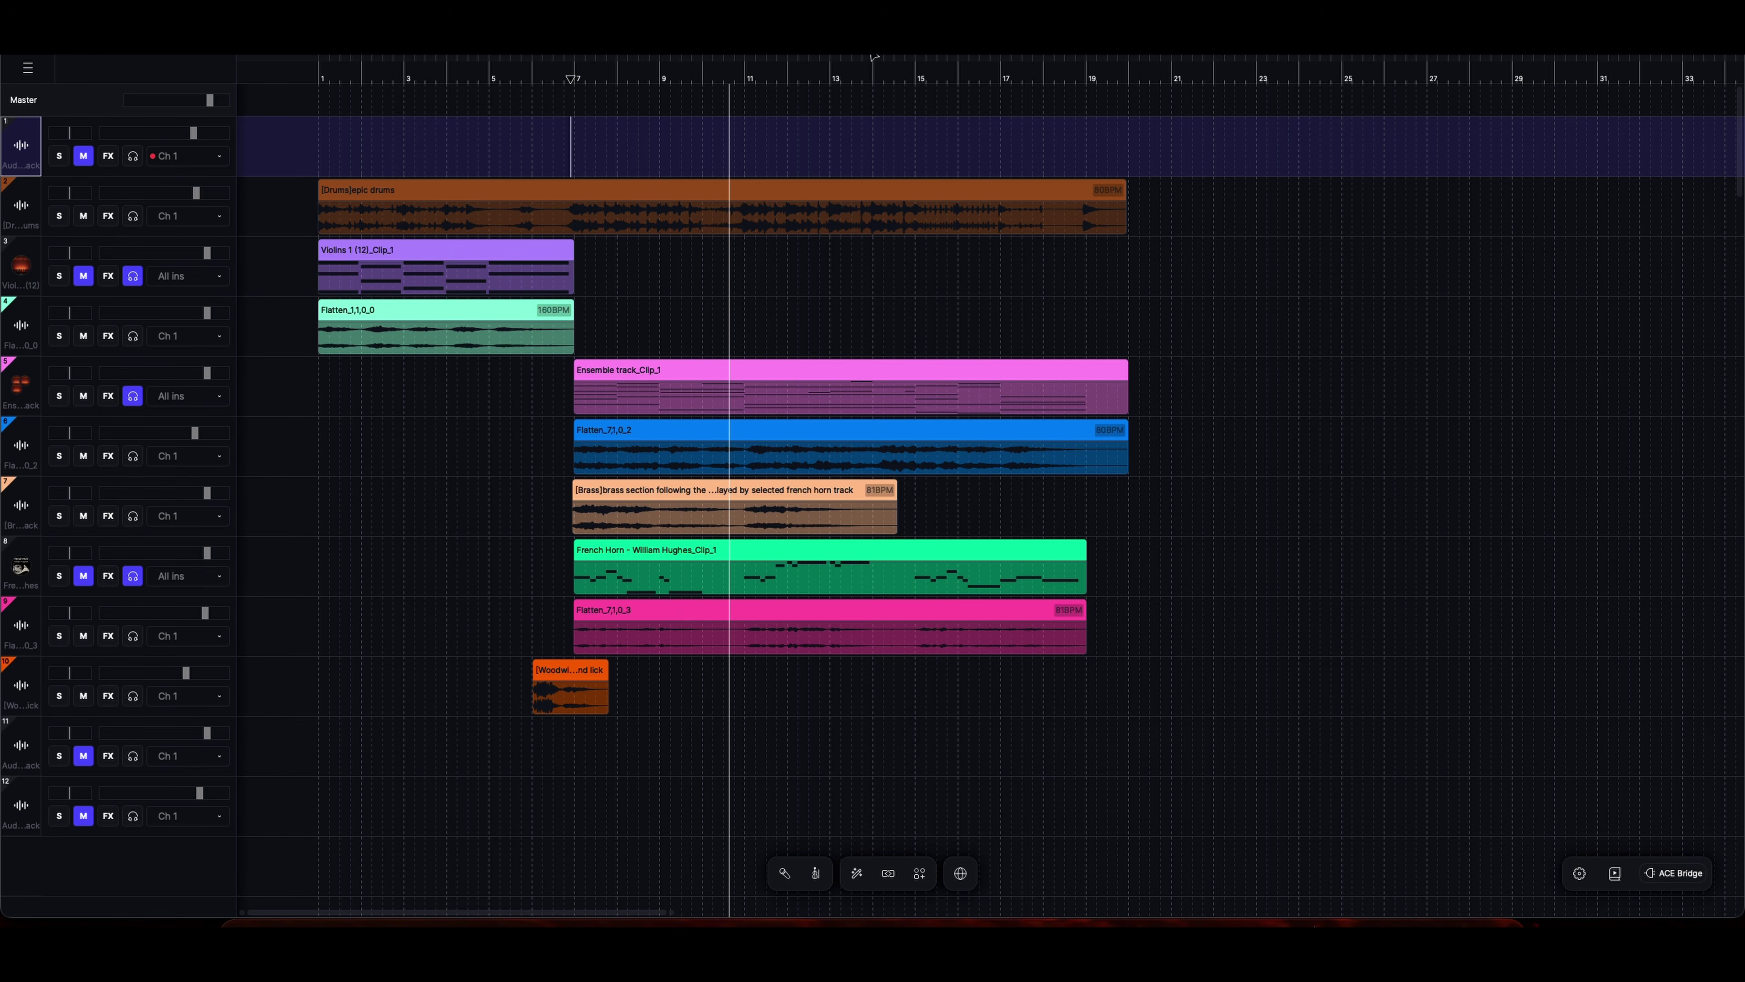
Play the full arrangement from the beginning and slightly lower the volume of the Flatten_7,1,0_2 track
key(Home)
key(space)
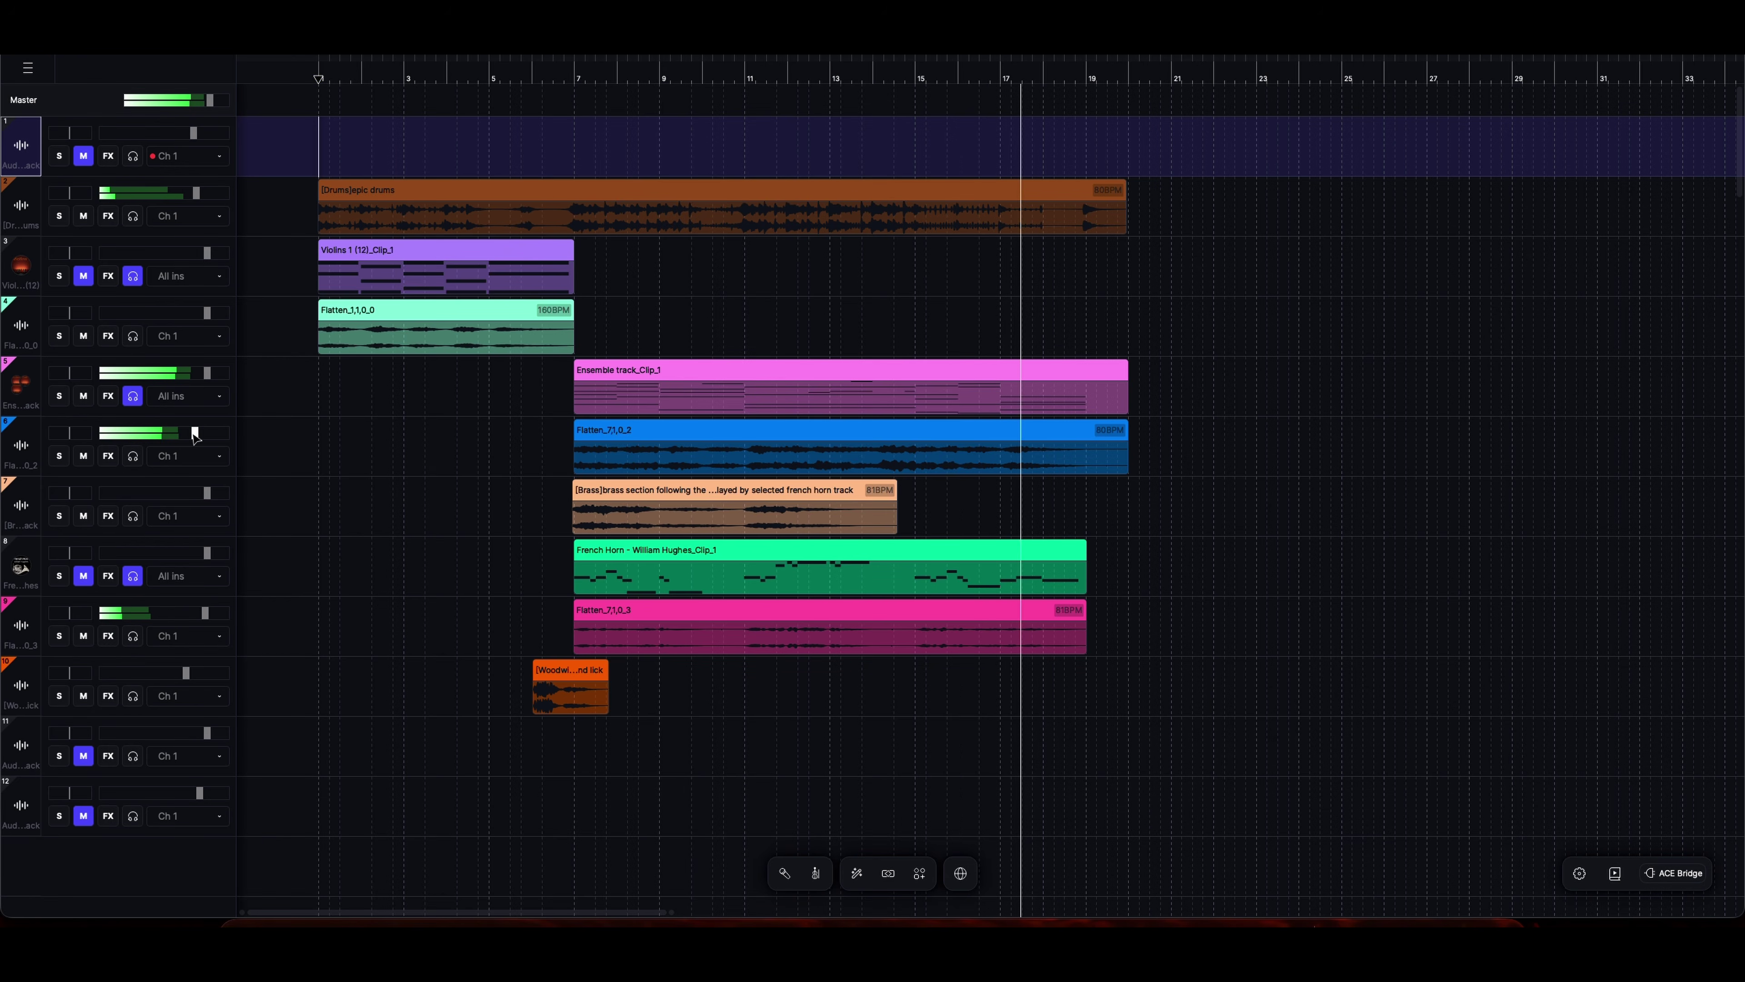
drag(195, 435, 191, 438)
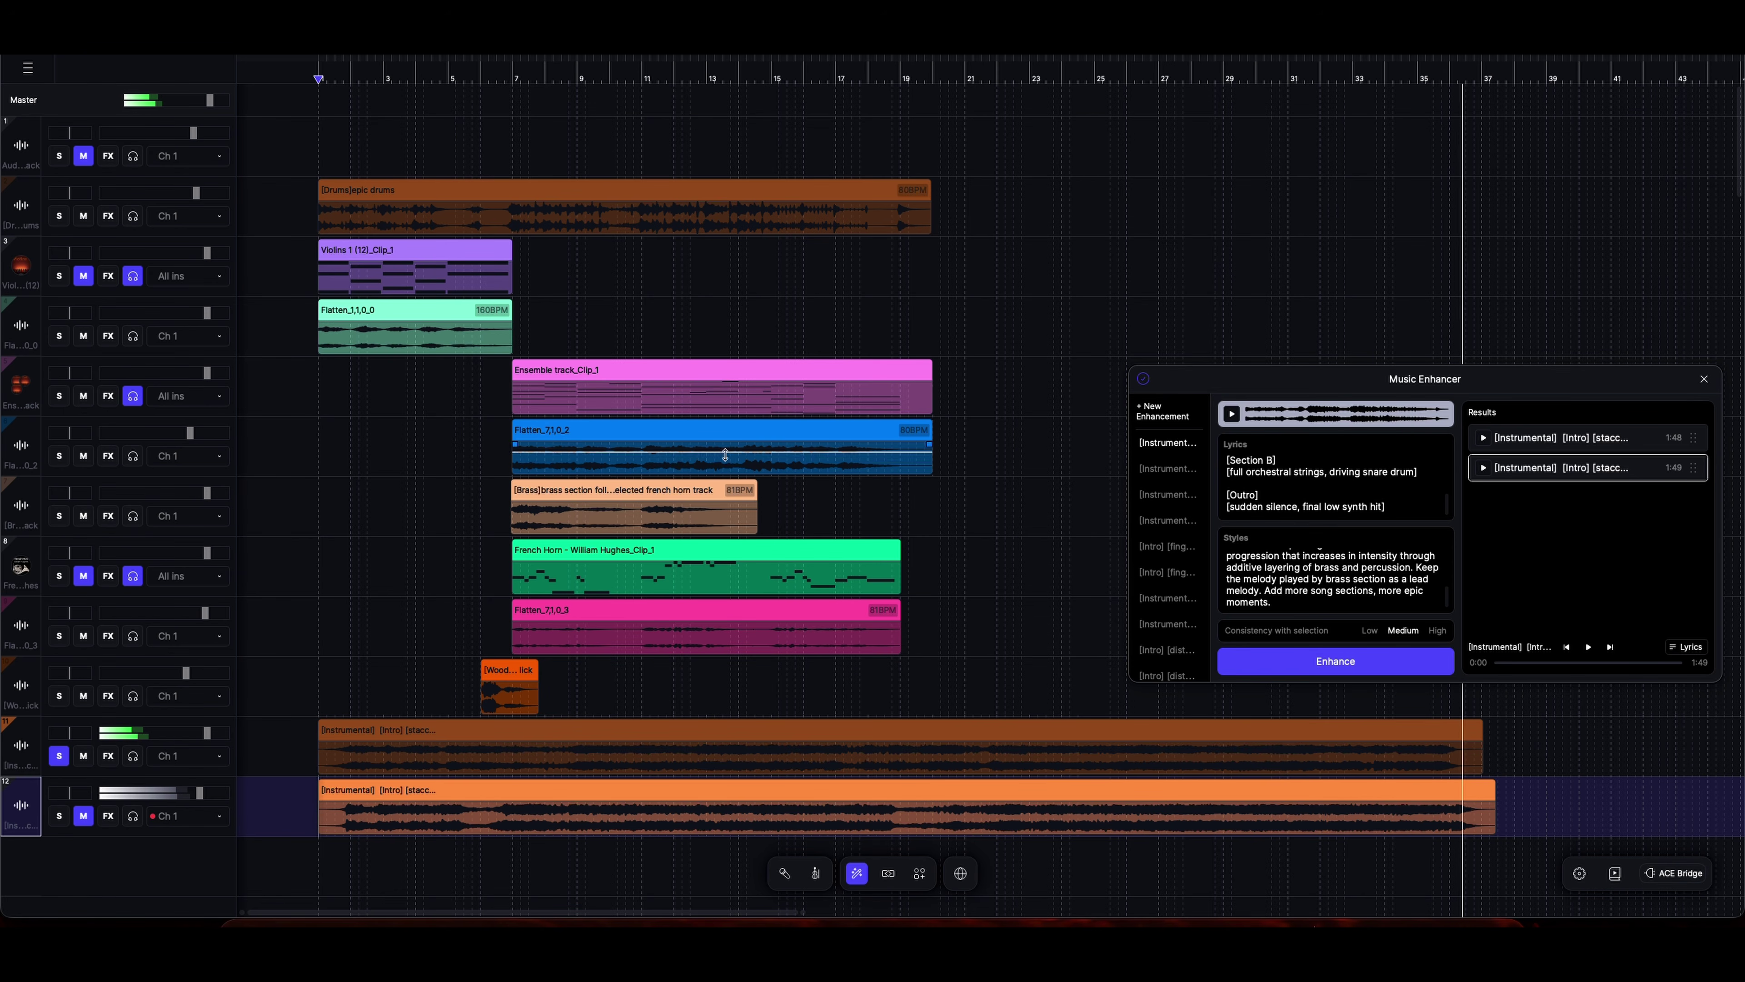
Audition the enhanced instrumental on track 12 in solo from the beginning
click(61, 814)
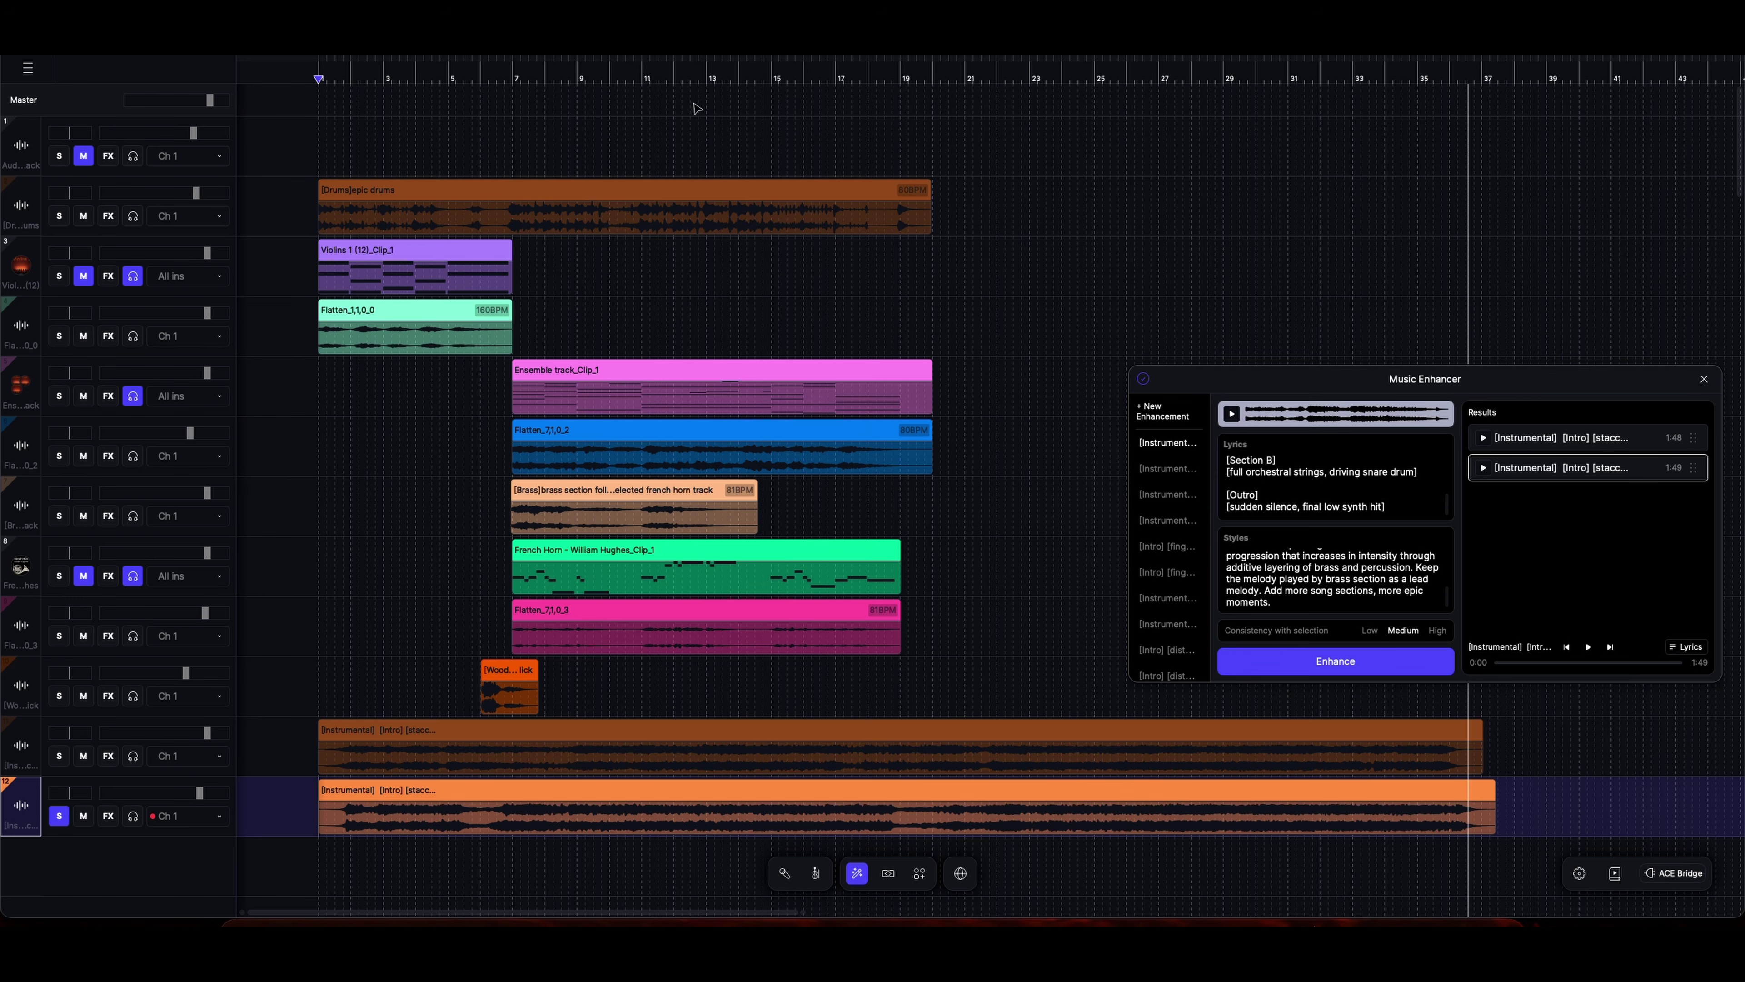
scroll(817, 128, right, 2)
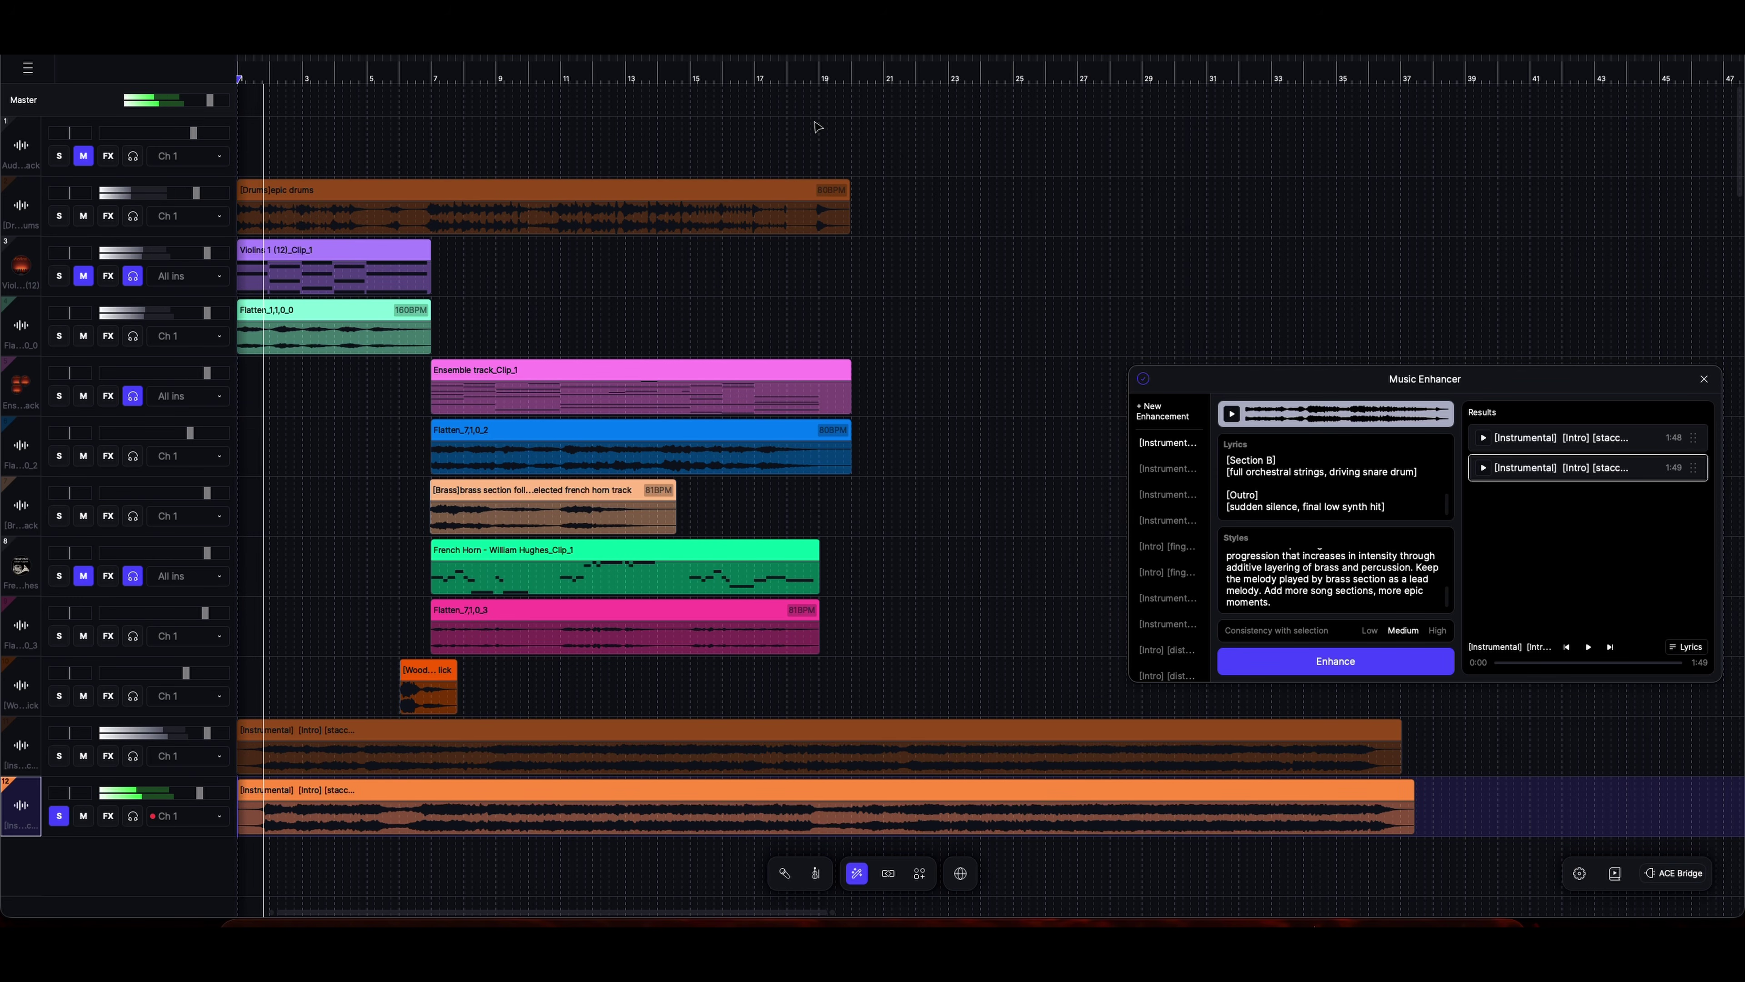
scroll(817, 127, left, 2)
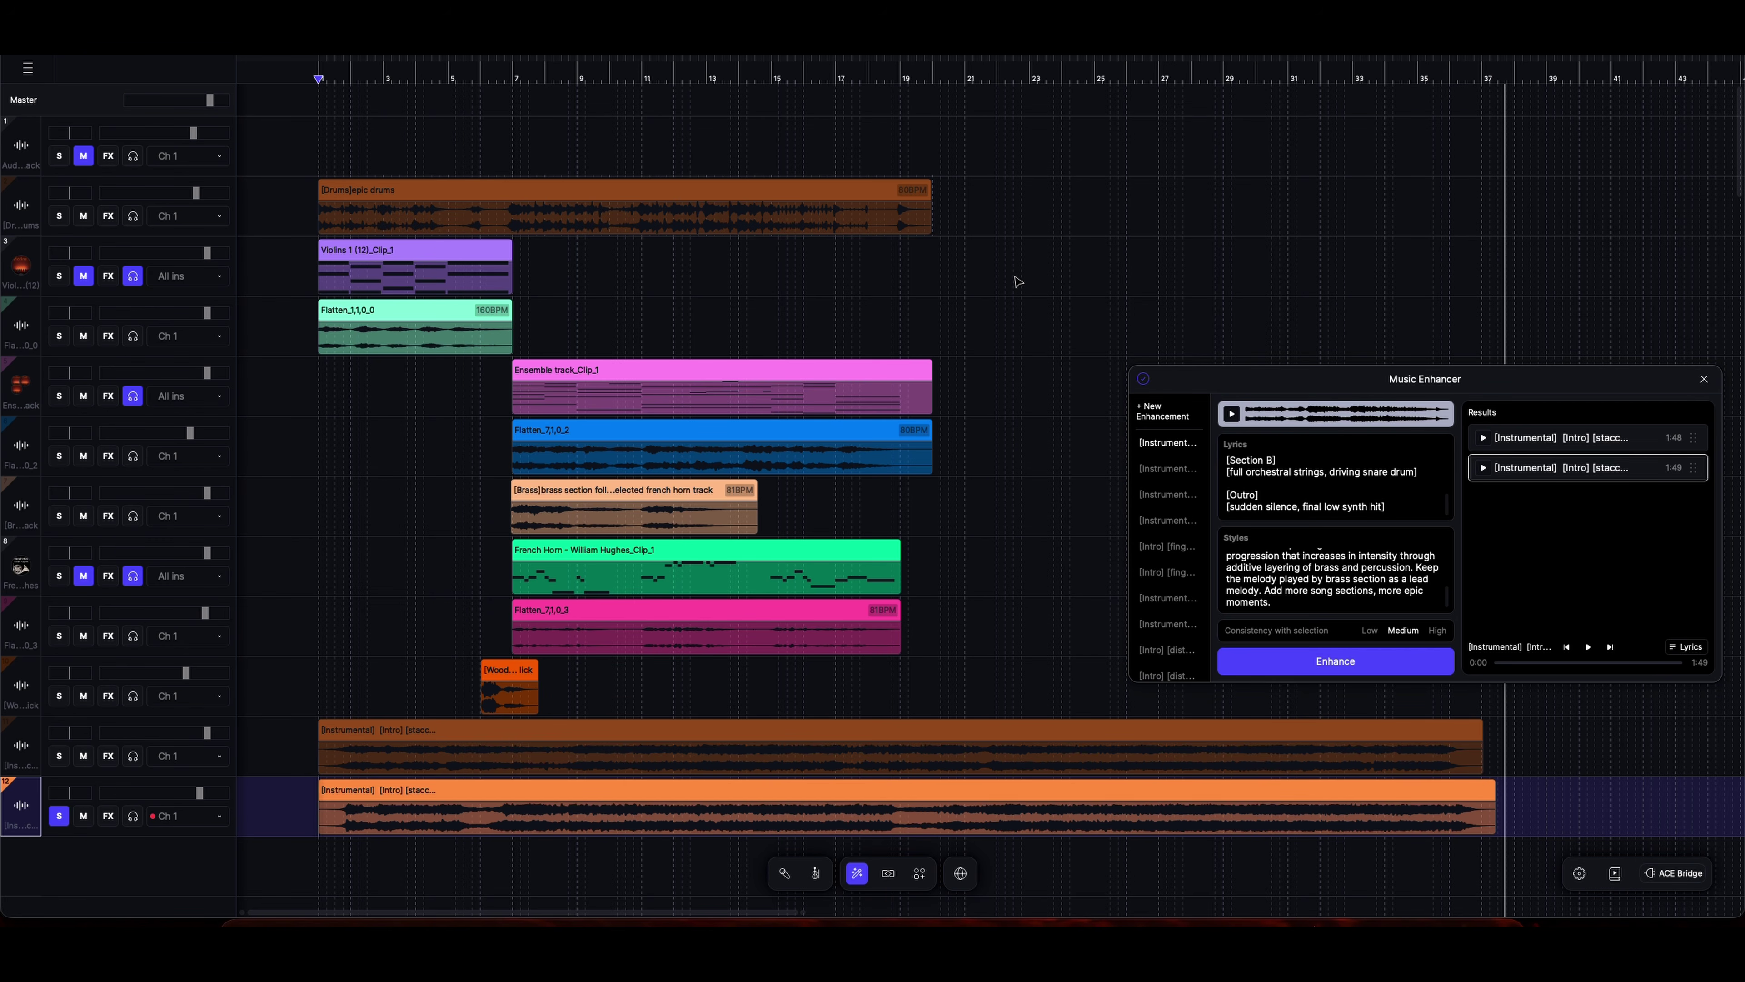
click(1016, 280)
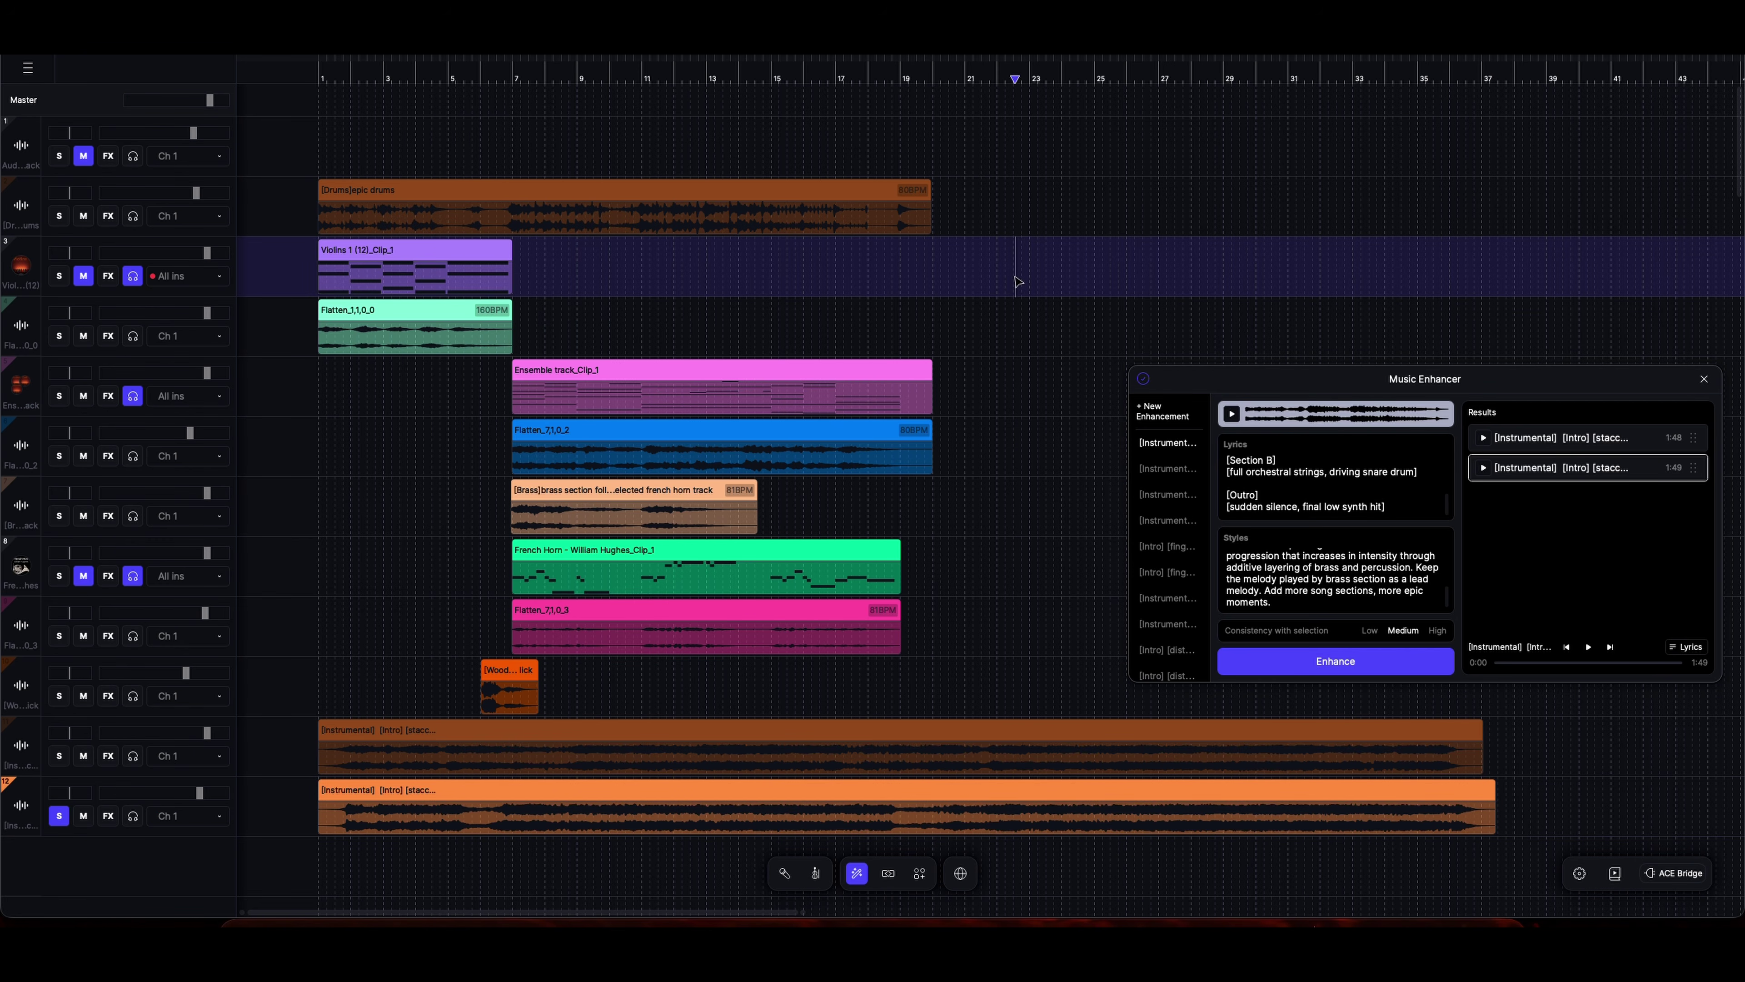